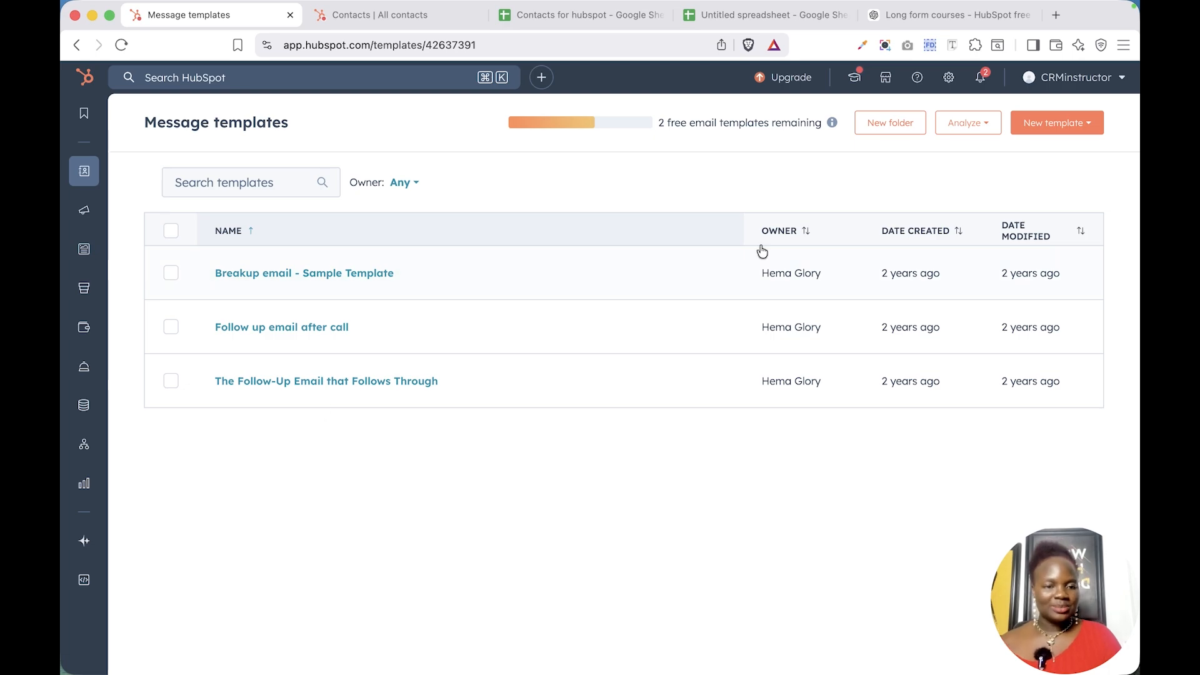
Start a new message template from the template library and browse the follow-up email templates
left_click(1055, 129)
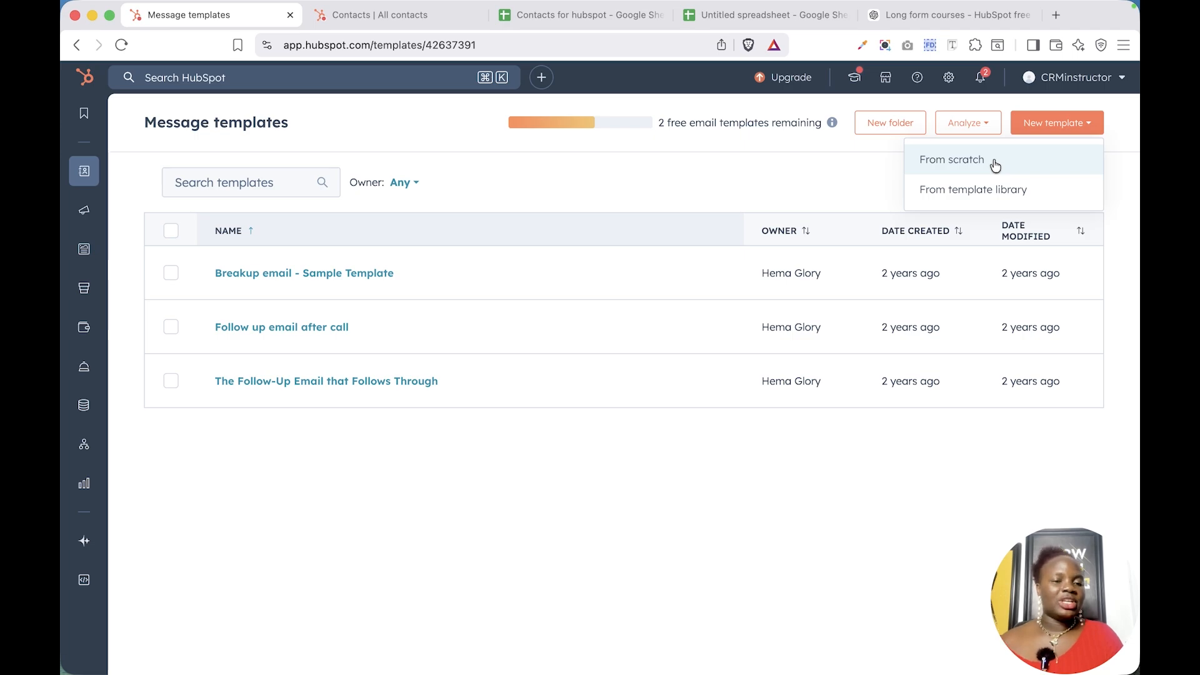
left_click(1006, 187)
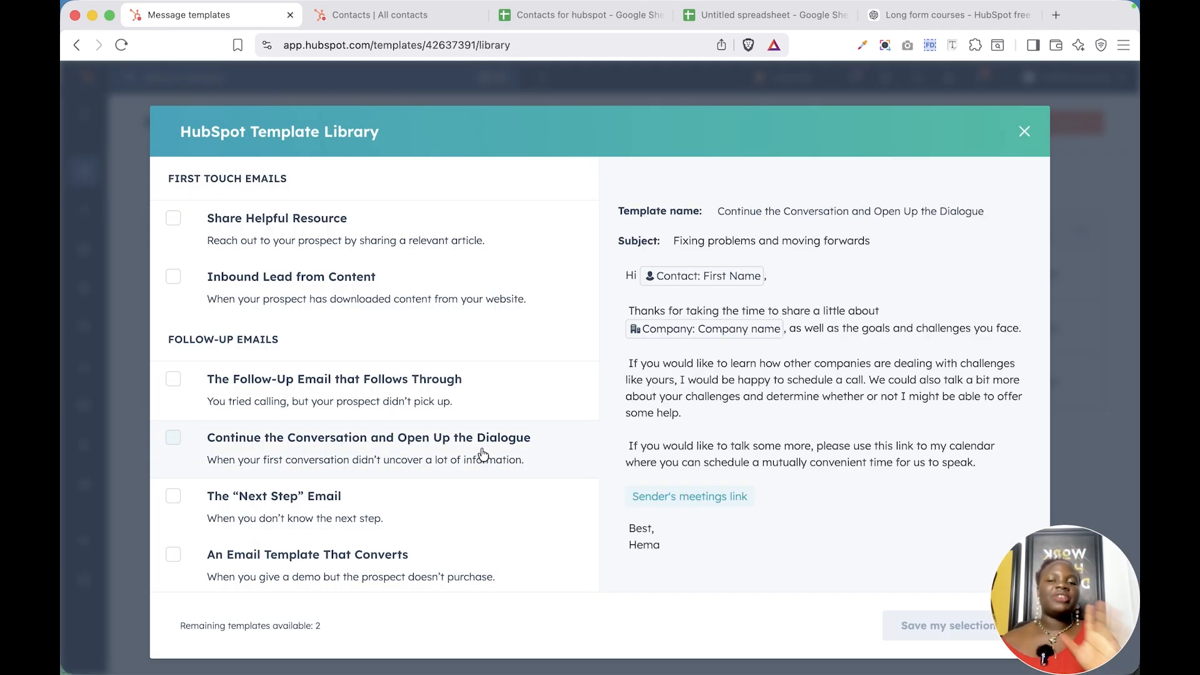
scroll(406, 500, "down", 5)
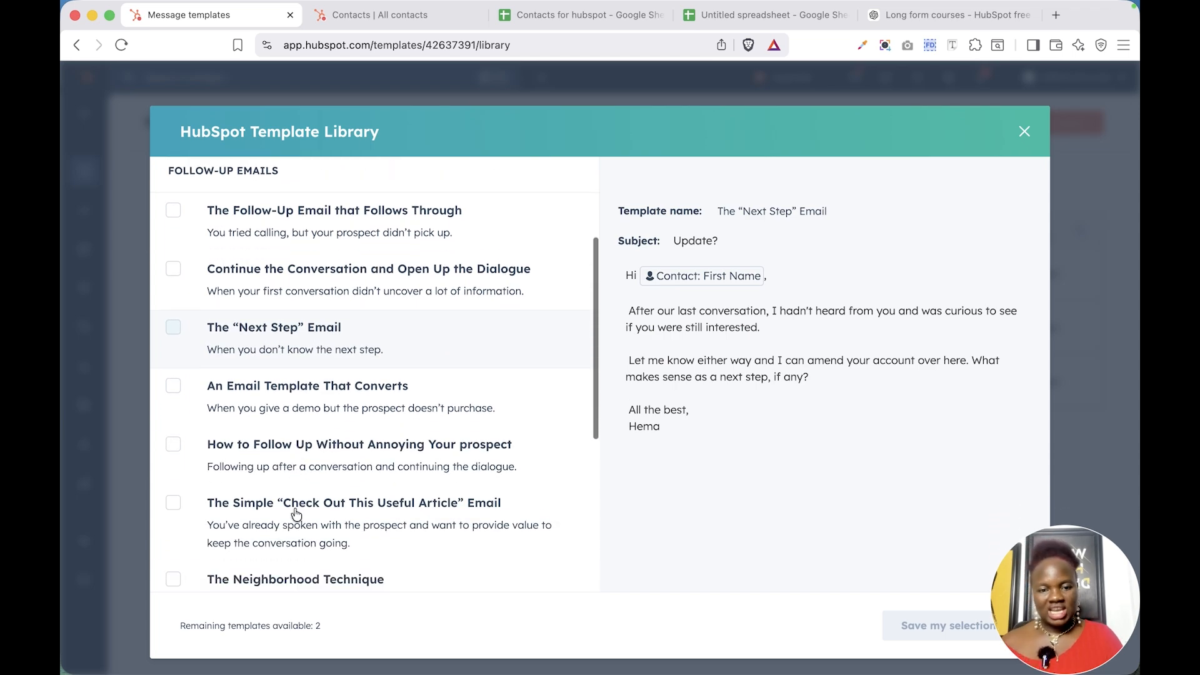
scroll(269, 384, "down", 3)
scroll(269, 387, "up", 2)
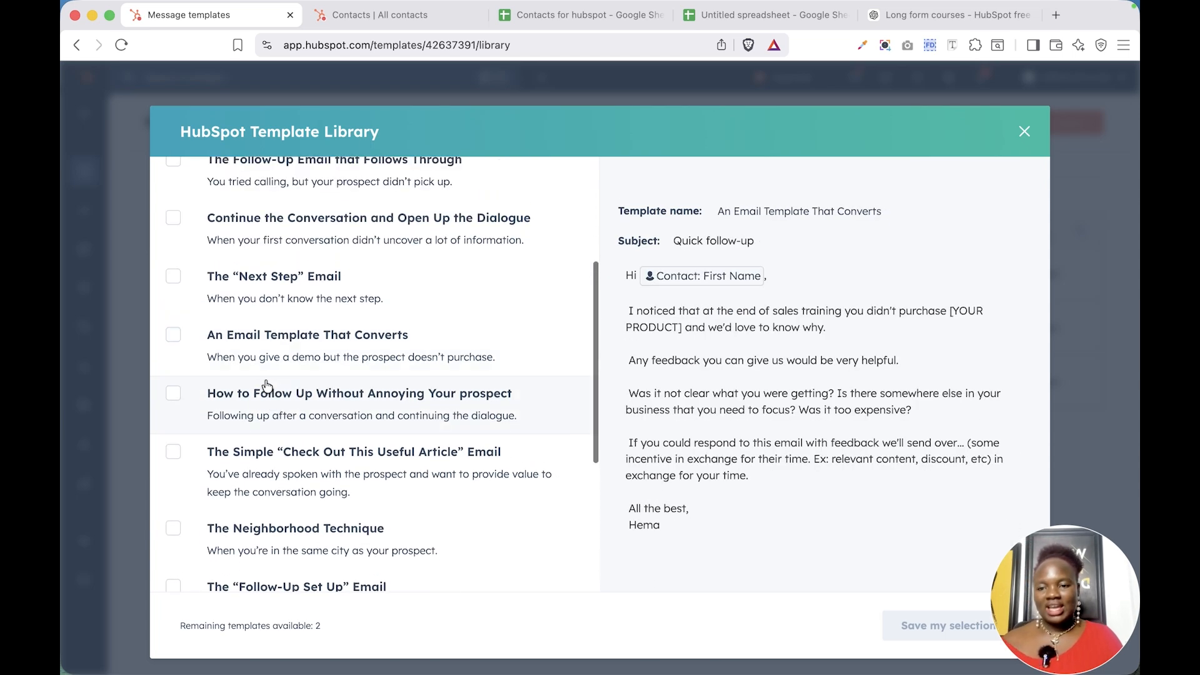
left_click(248, 403)
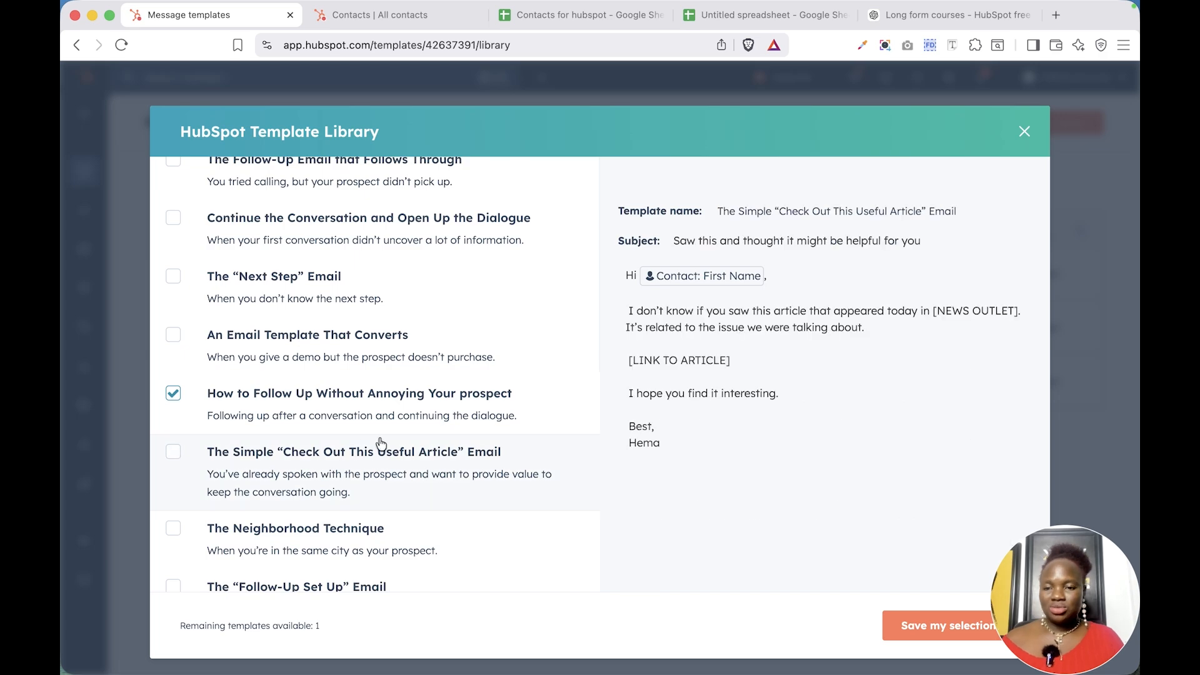
scroll(394, 420, "down", 2)
scroll(394, 420, "down", 4)
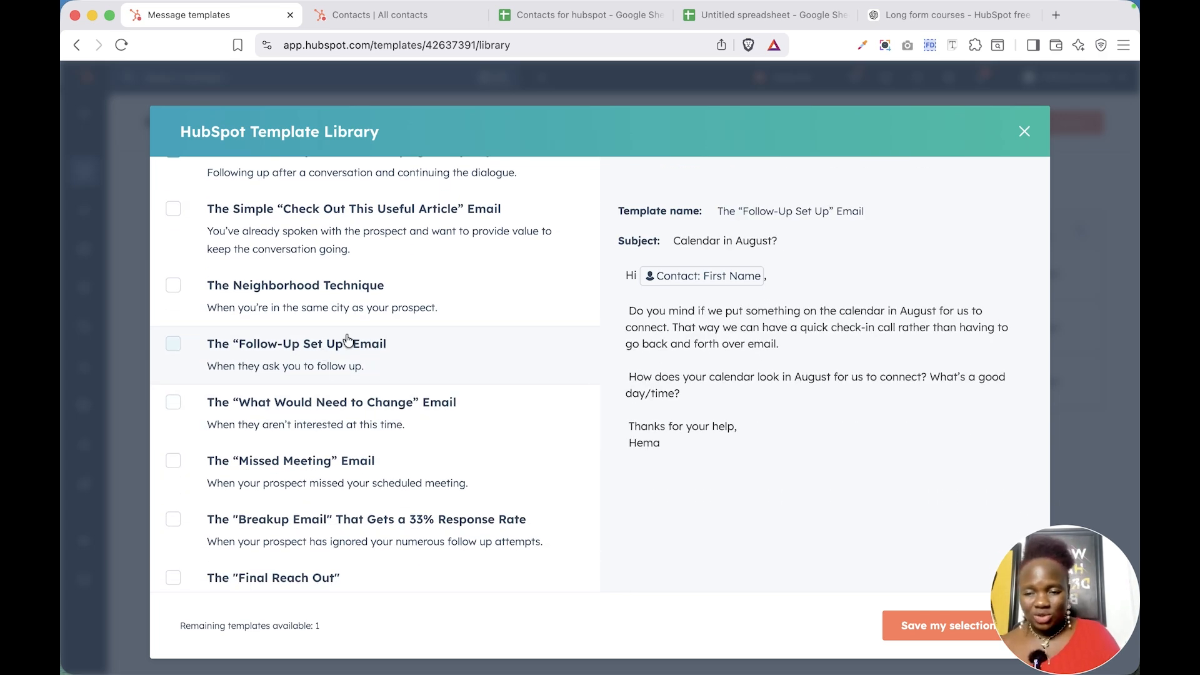
left_click(325, 431)
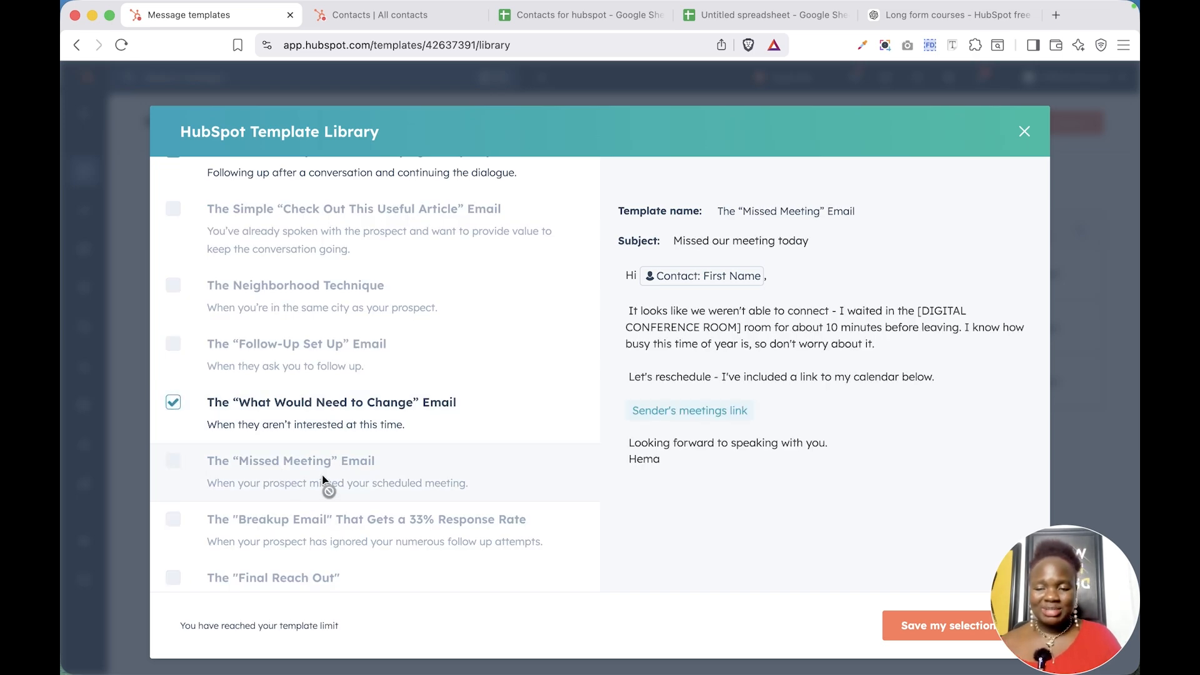
scroll(325, 484, "down", 1)
scroll(323, 481, "up", 10)
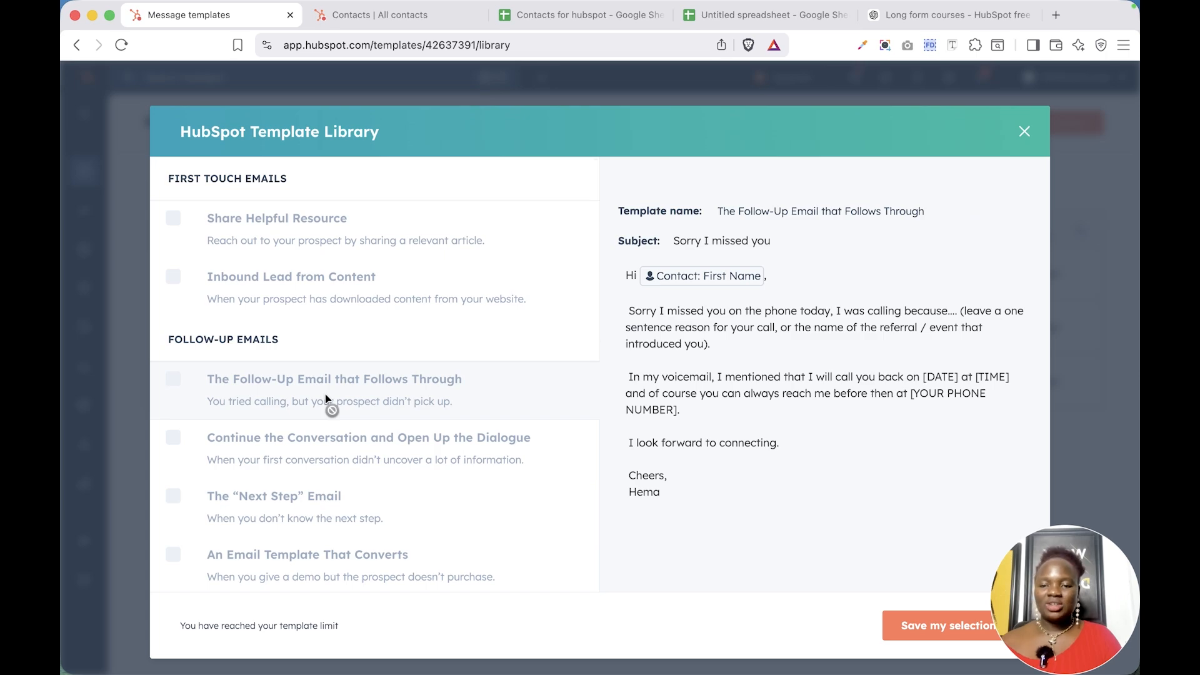
scroll(383, 478, "down", 1)
scroll(382, 480, "down", 6)
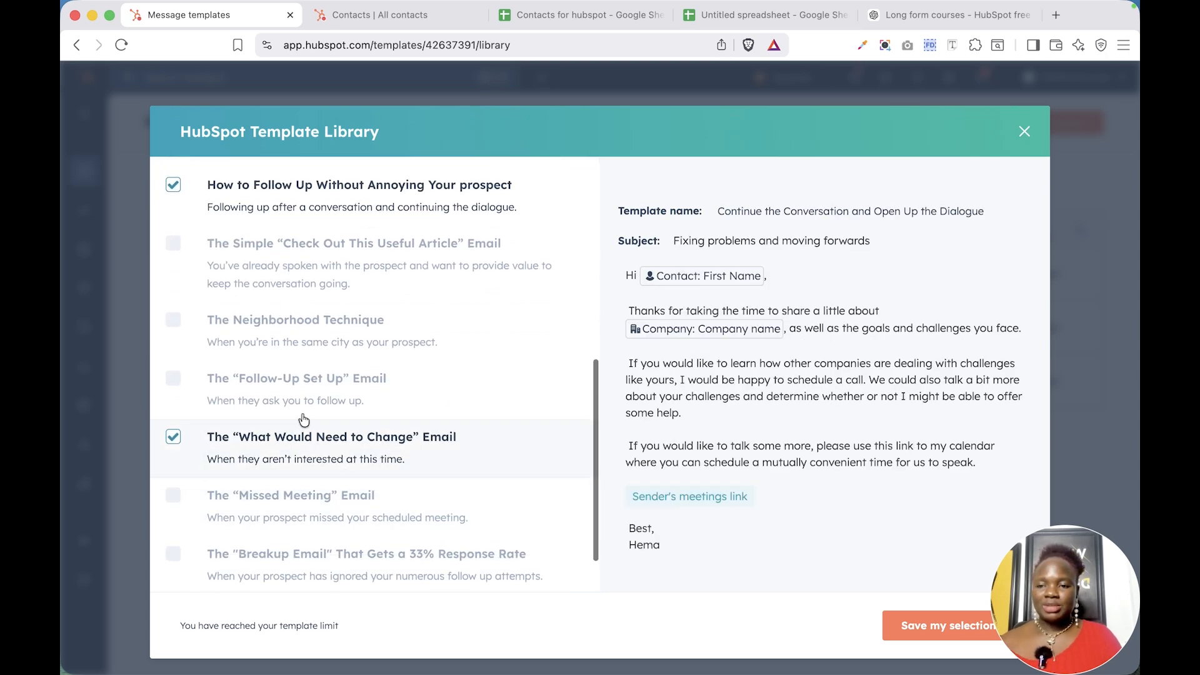
left_click(173, 185)
left_click(173, 437)
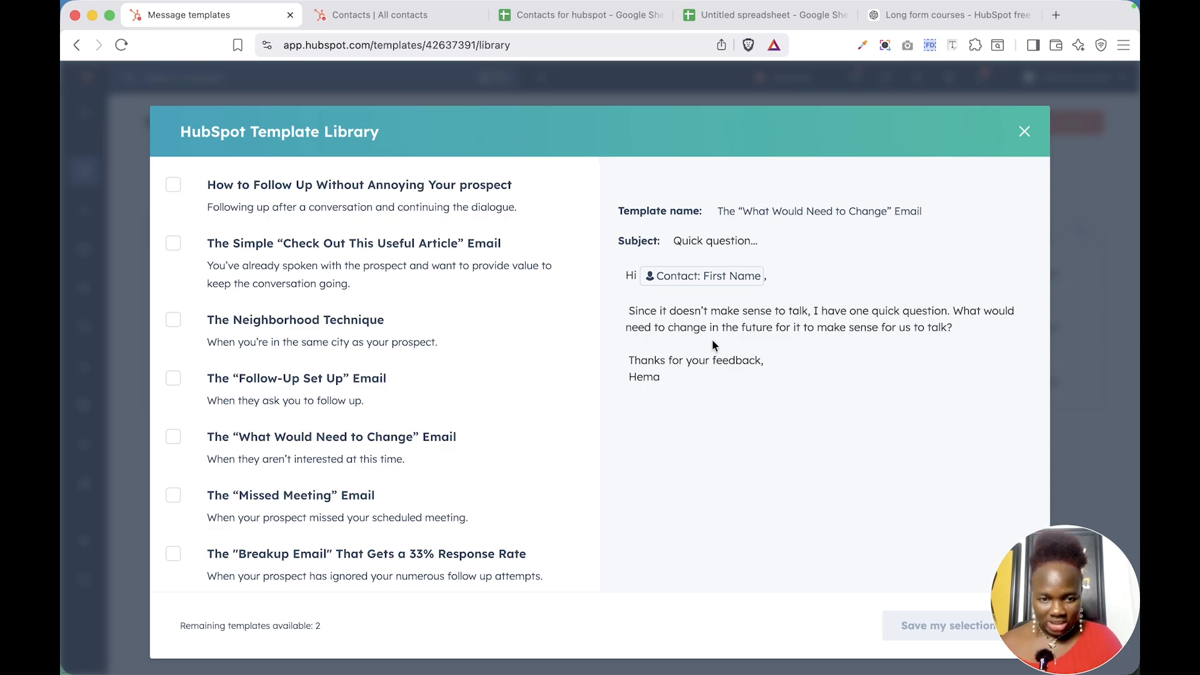
Select The “What Would Need to Change” Email template from the library and save the selection
left_click(383, 383)
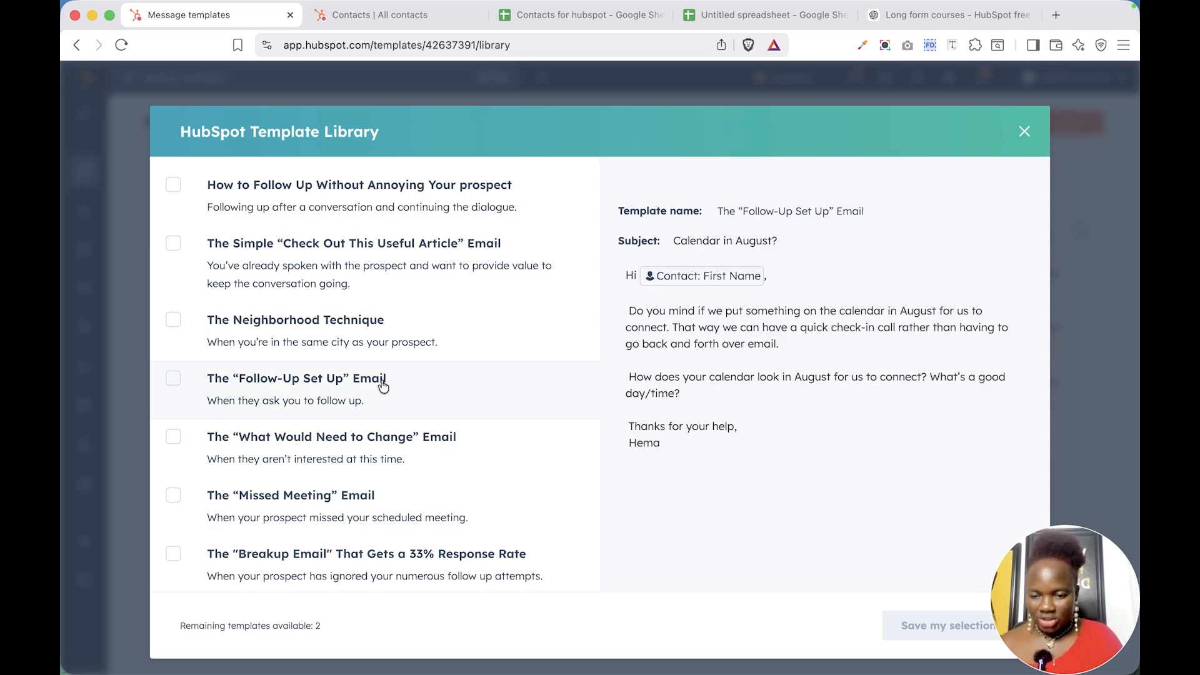
left_click(242, 431)
left_click(173, 437)
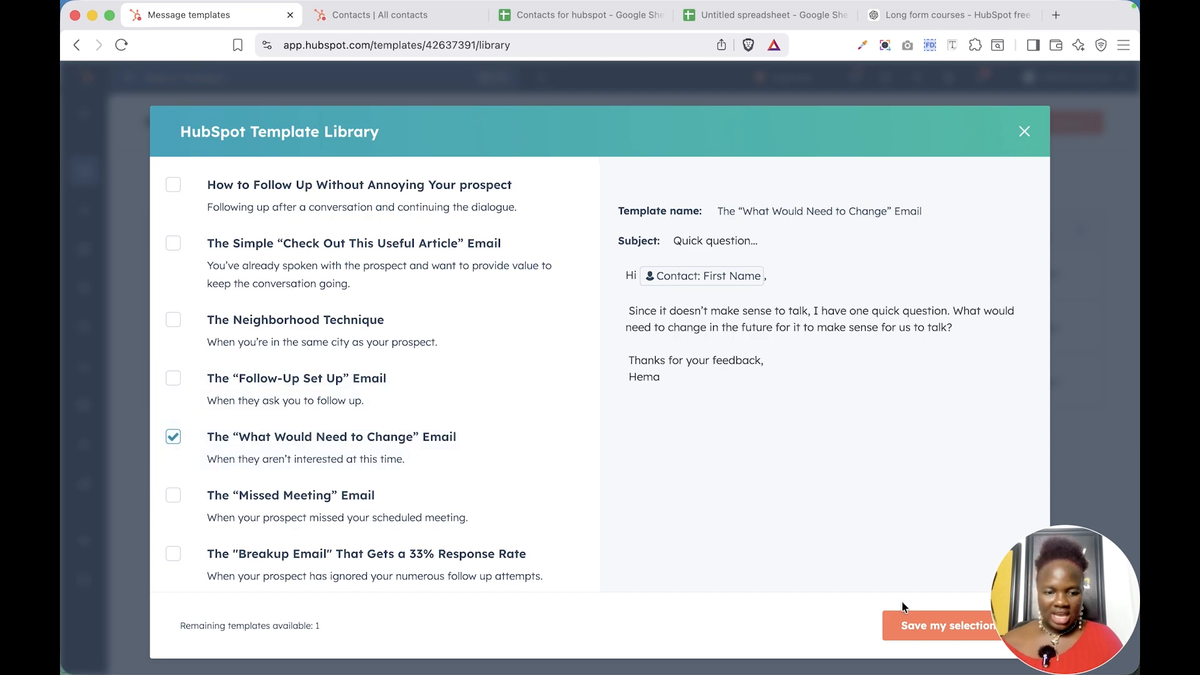
left_click_drag(1121, 588, 1119, 385)
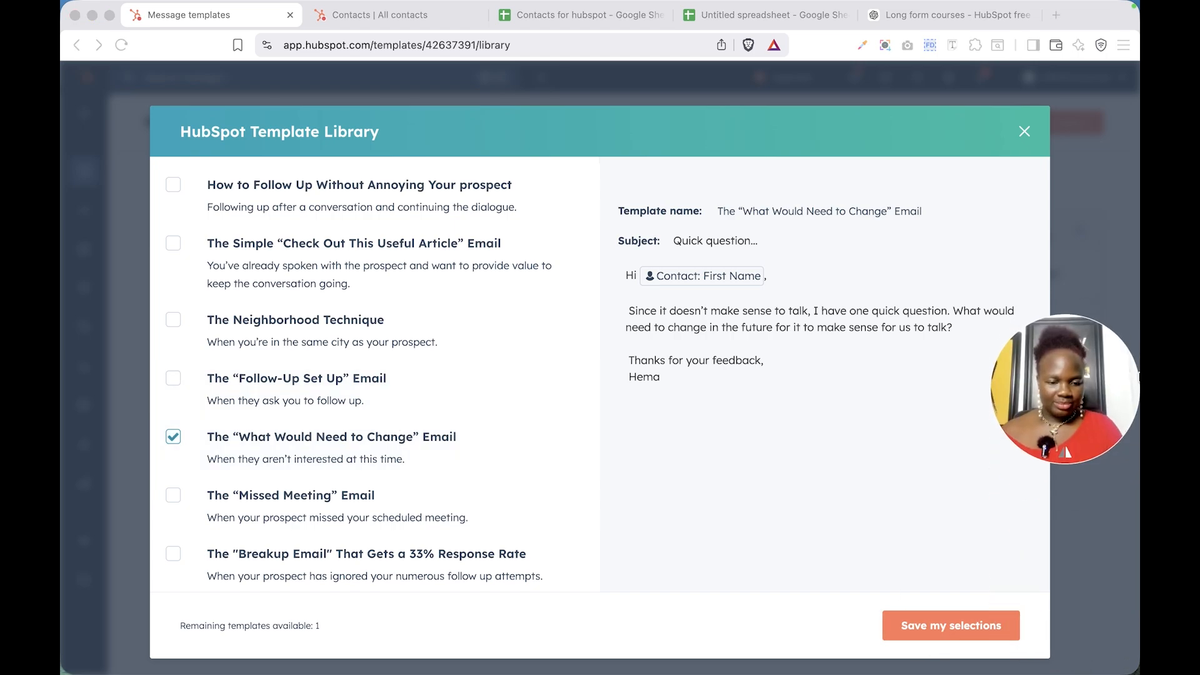
left_click(992, 626)
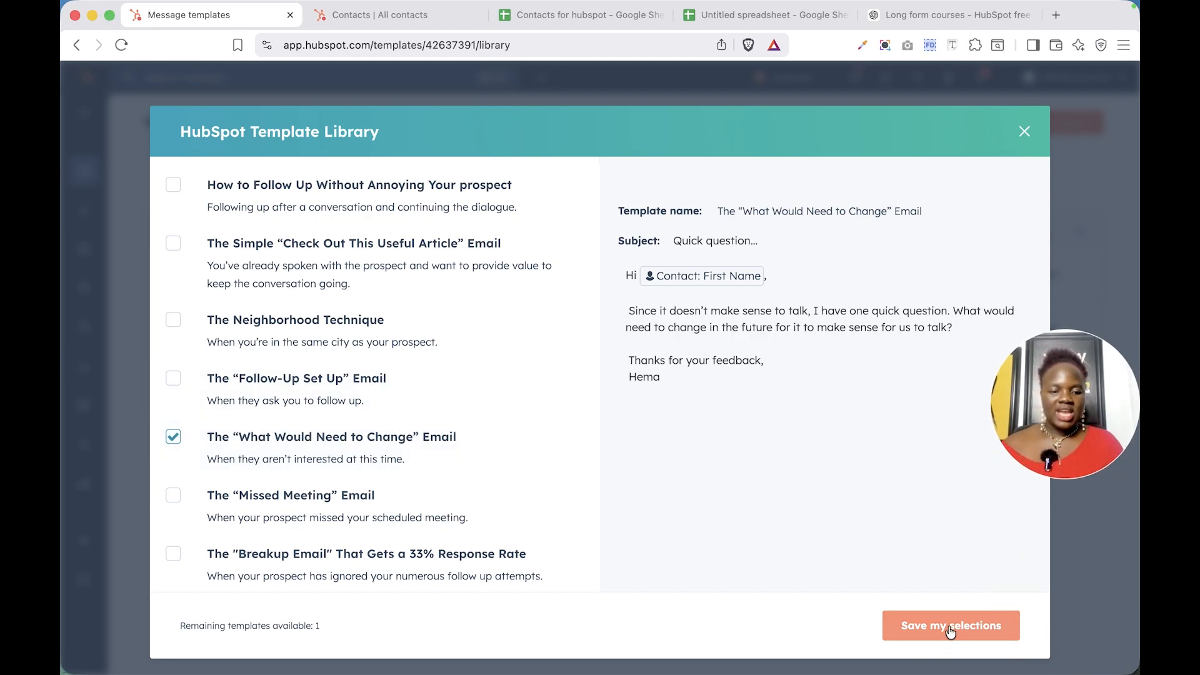
left_click(991, 626)
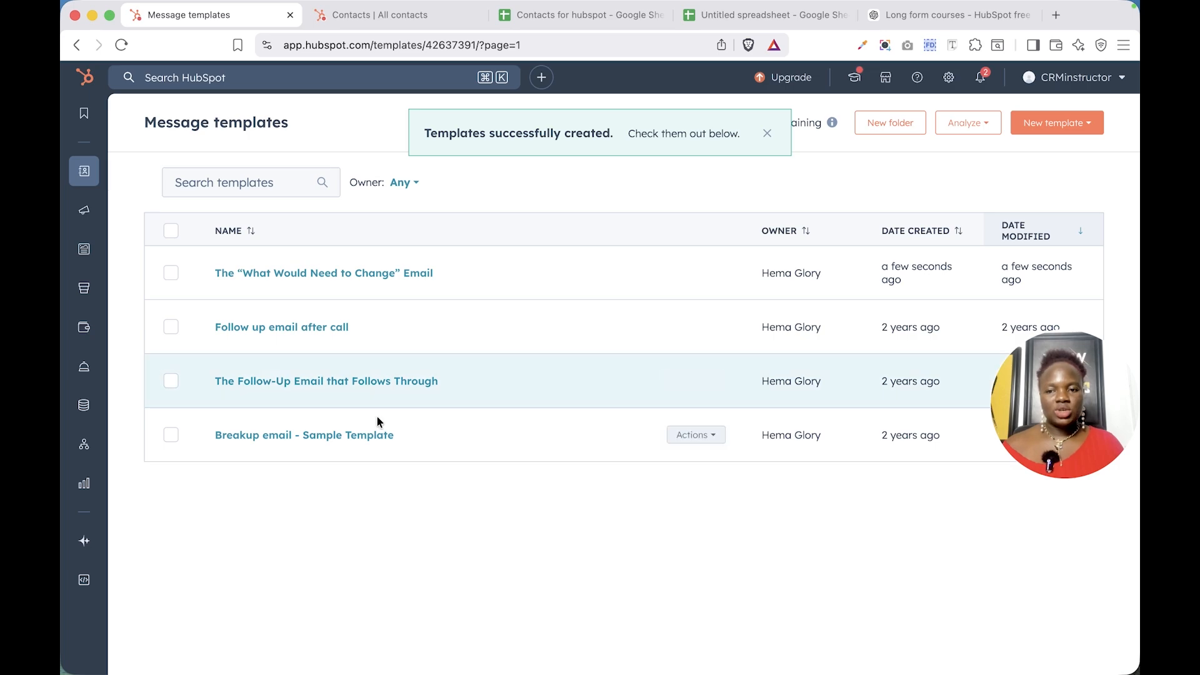
Open The “What Would Need to Change” Email template for editing and add a comma after “Quick question” in the subject
left_click(348, 274)
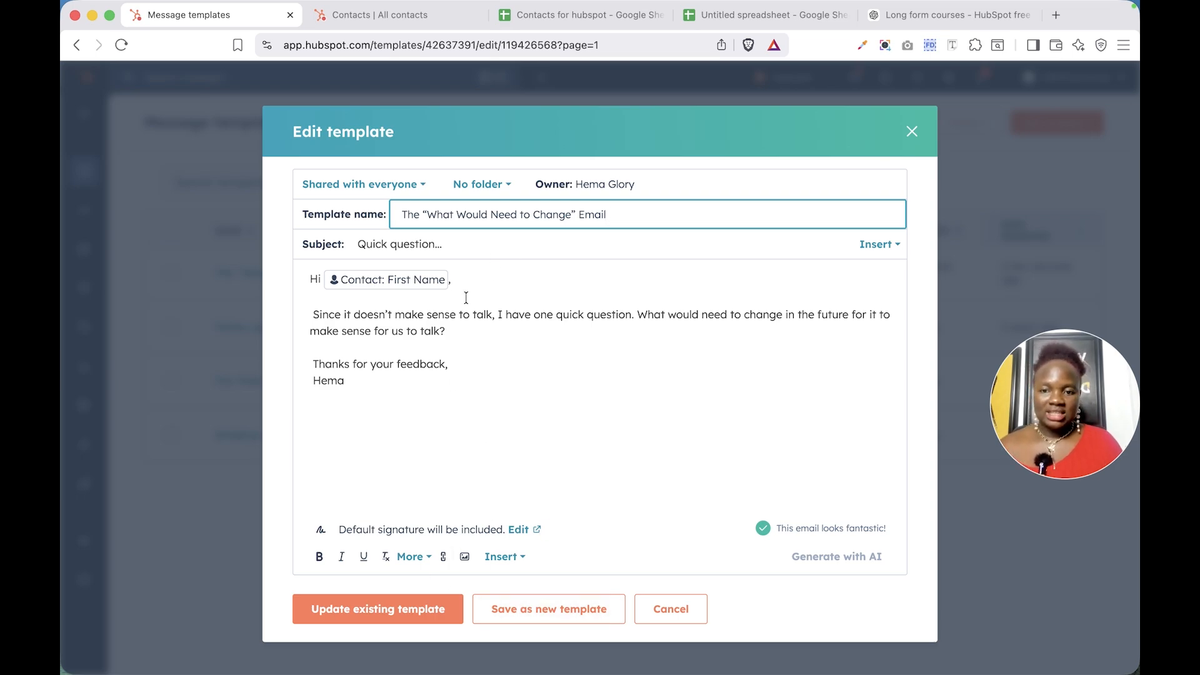
left_click(487, 279)
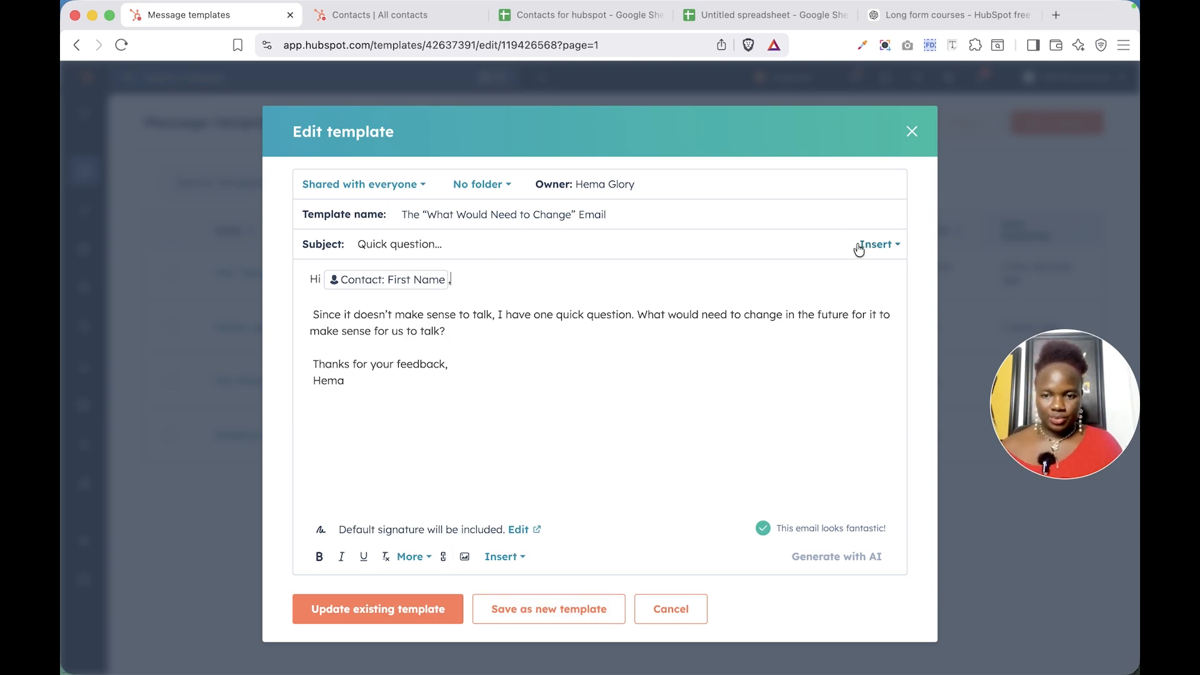
left_click(496, 249)
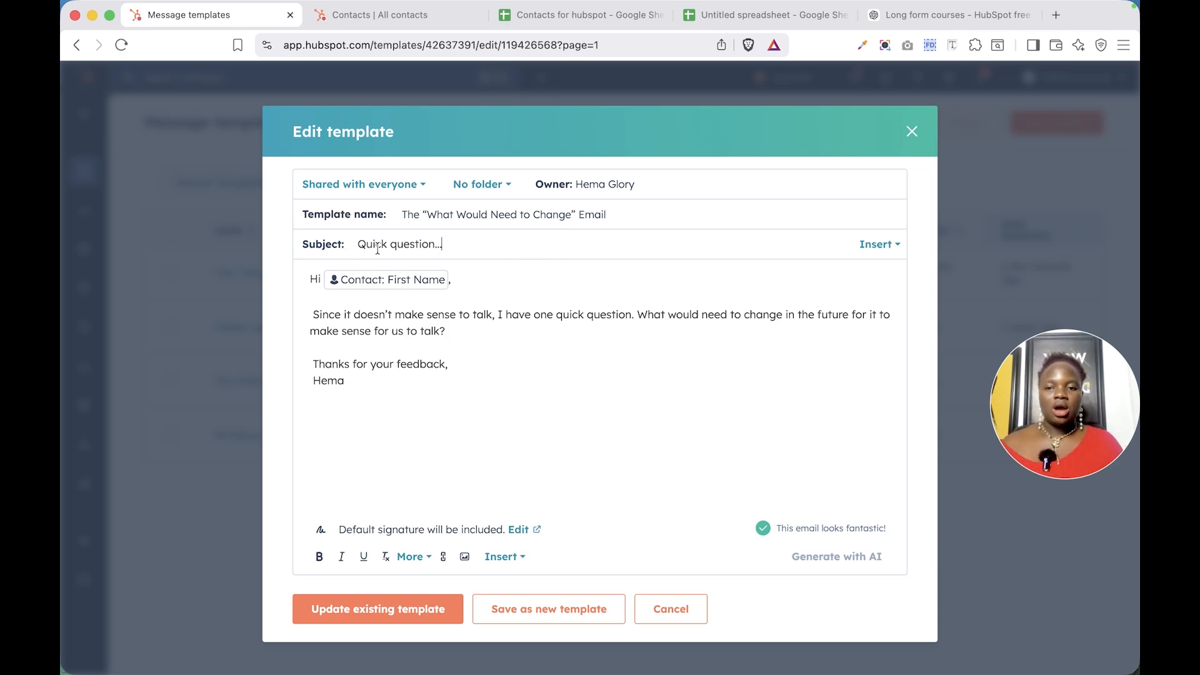
left_click(435, 245)
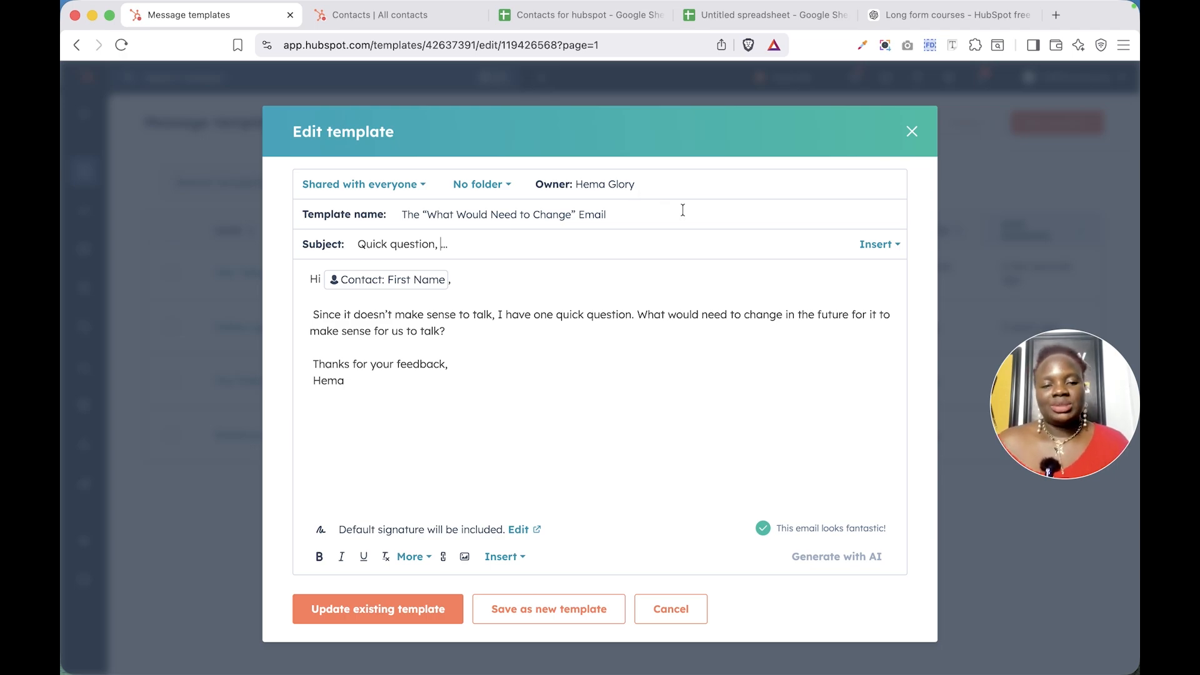
Insert a Contact First Name personalization token into the subject with the fallback value customer
left_click(878, 245)
left_click(919, 290)
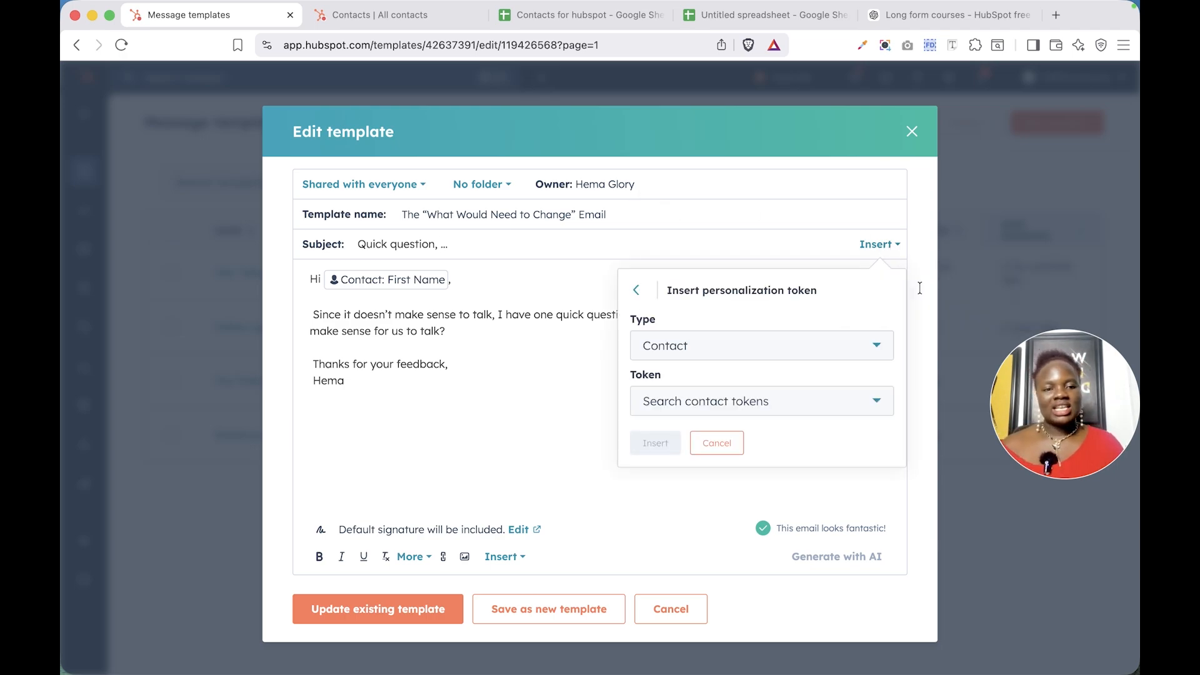
left_click(758, 413)
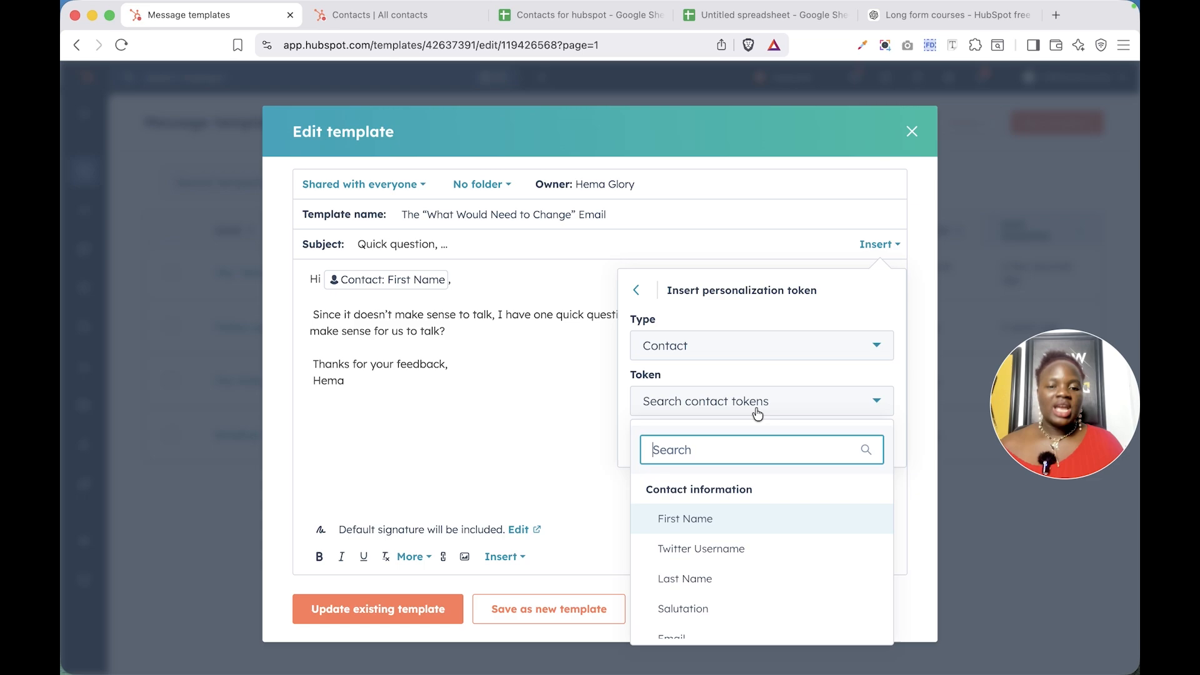
left_click(729, 522)
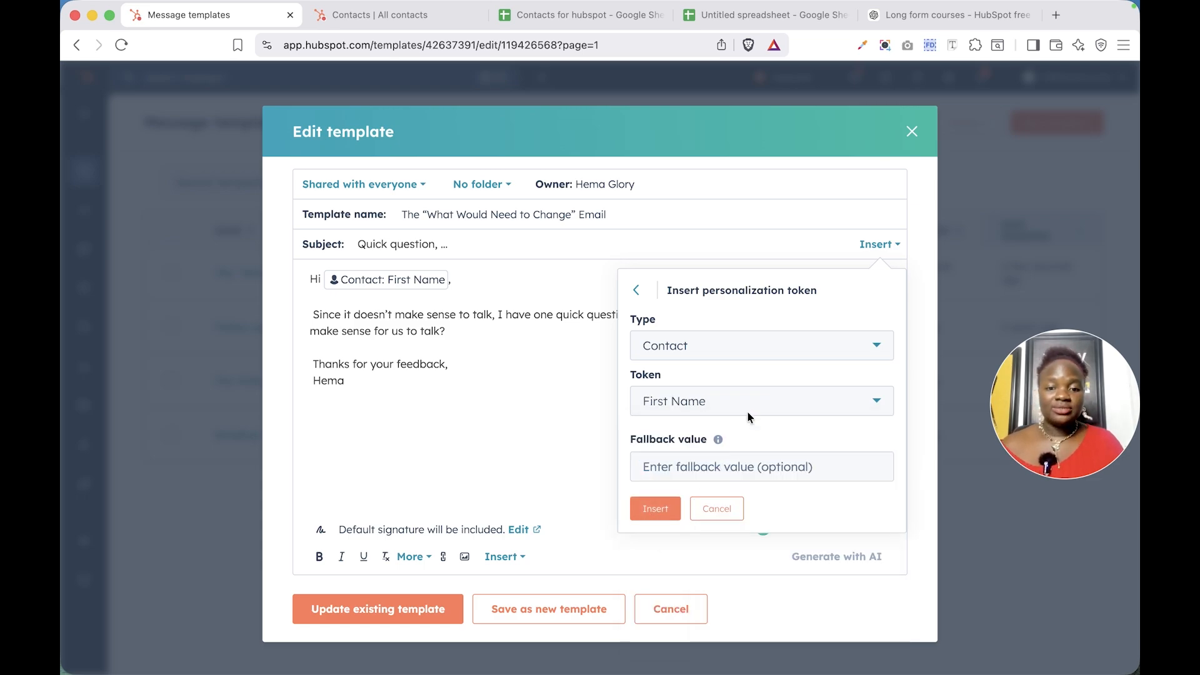
left_click(725, 462)
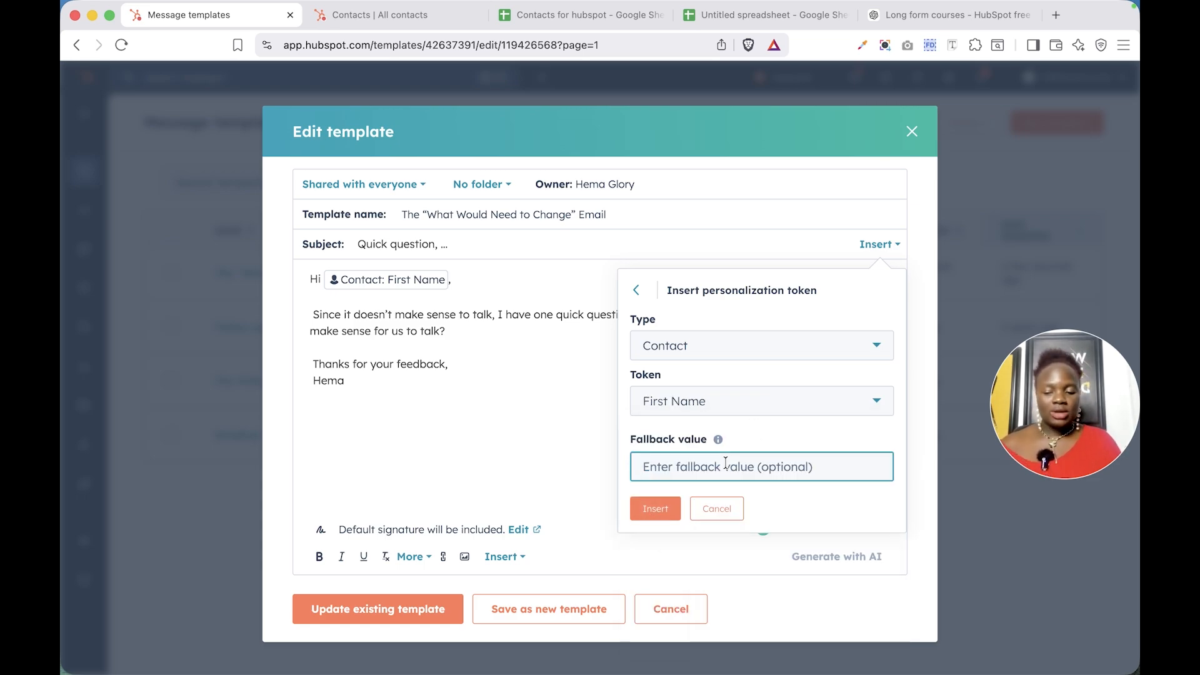
type("c")
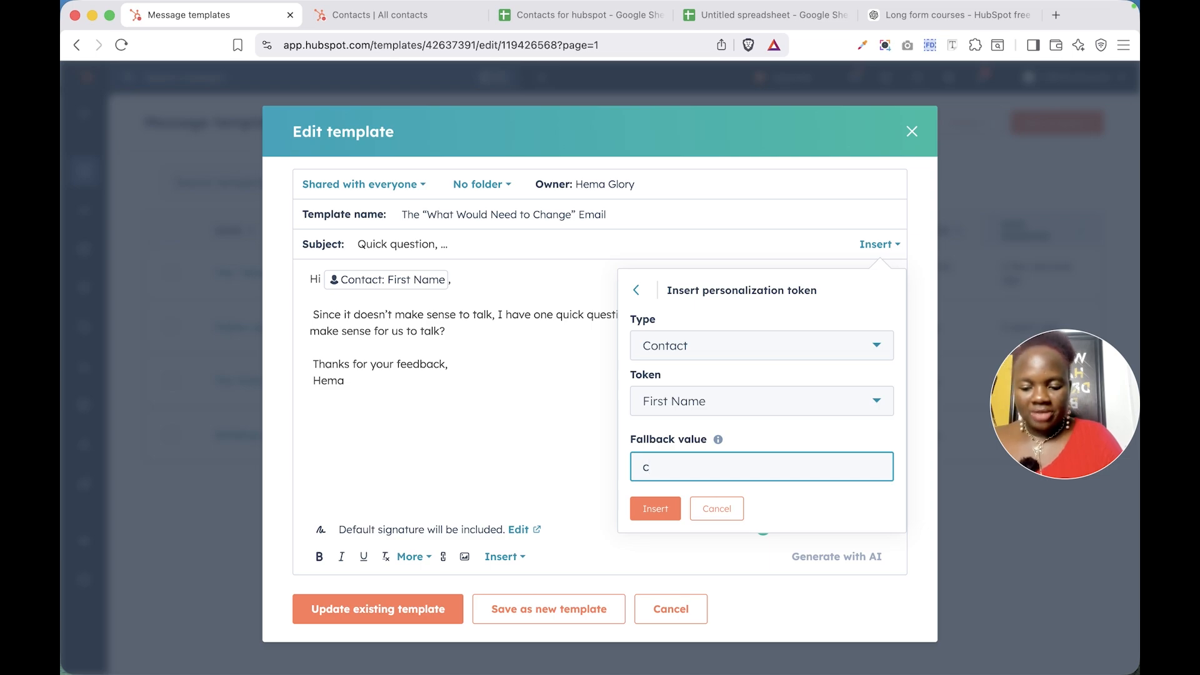
type("usr")
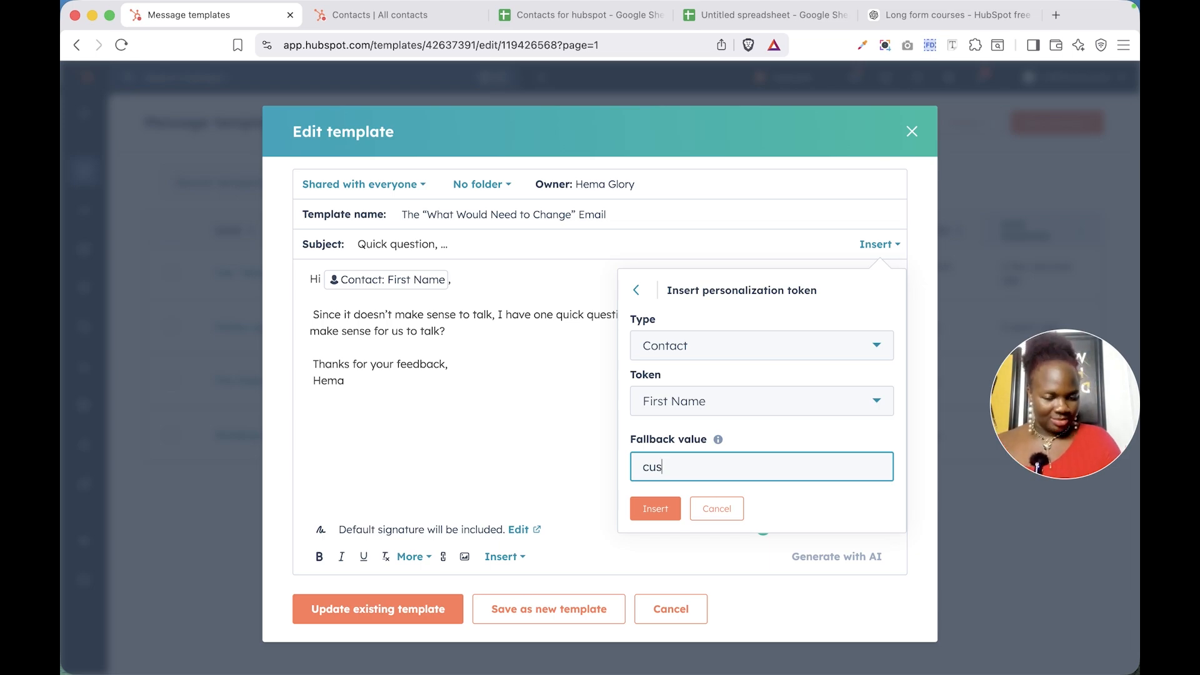
type("tomer")
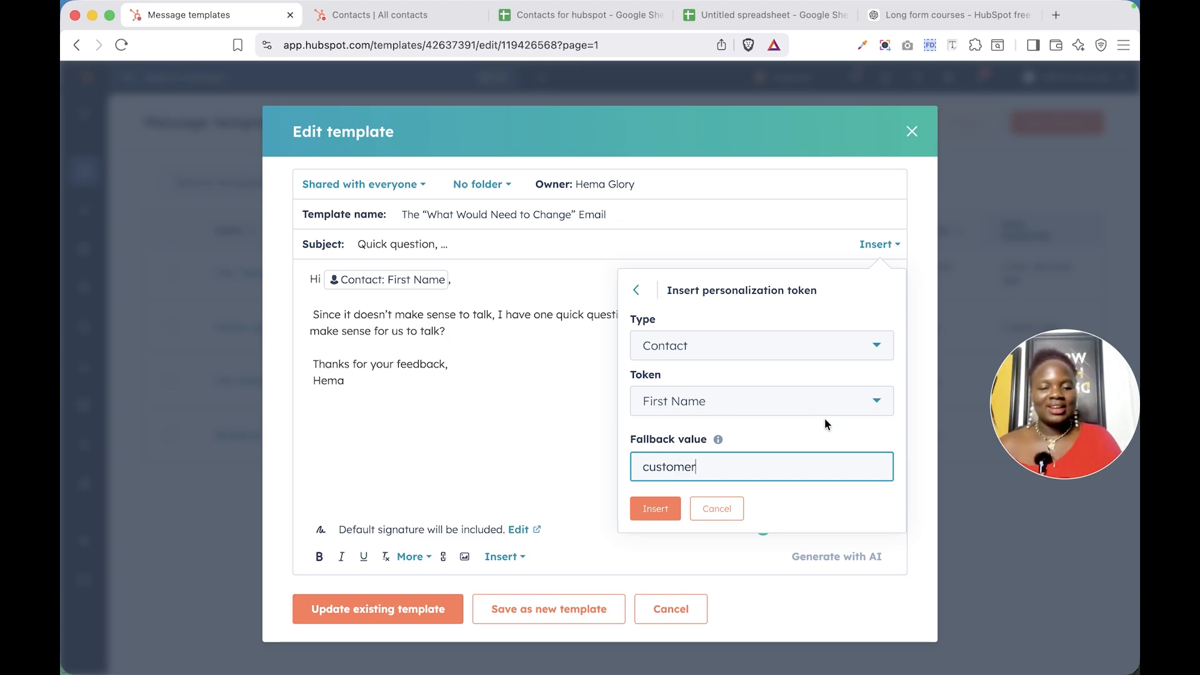
left_click(669, 513)
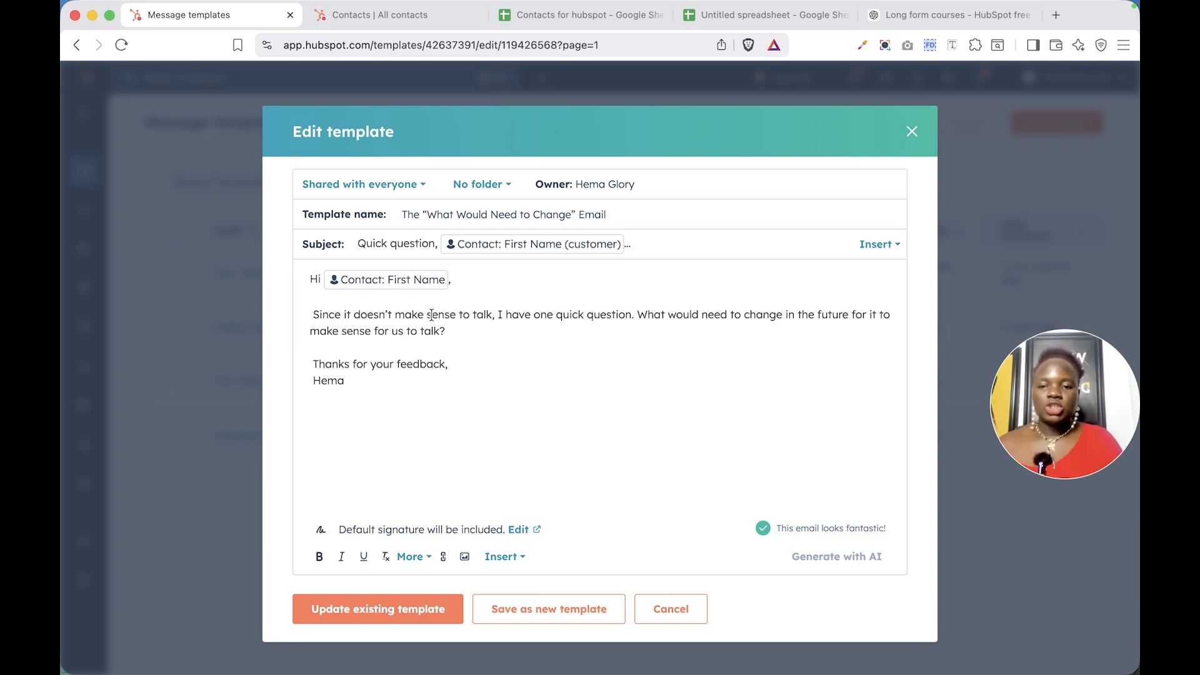
Insert the Welcome text snippet into the email body
left_click(449, 331)
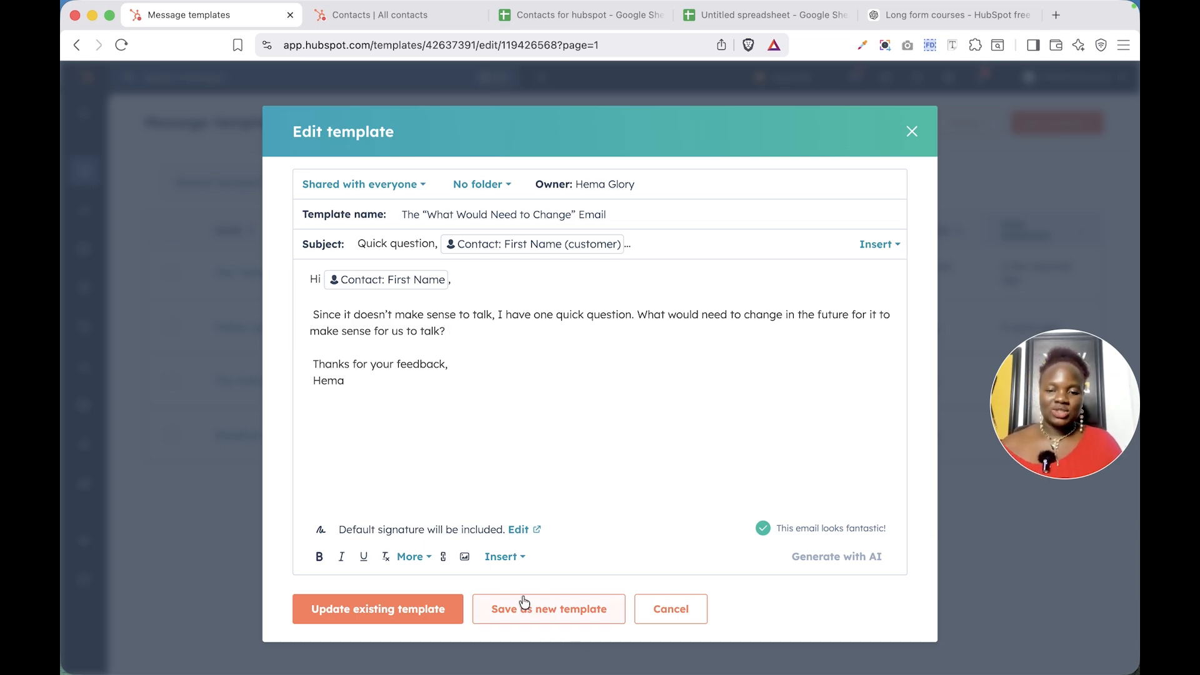
left_click(505, 556)
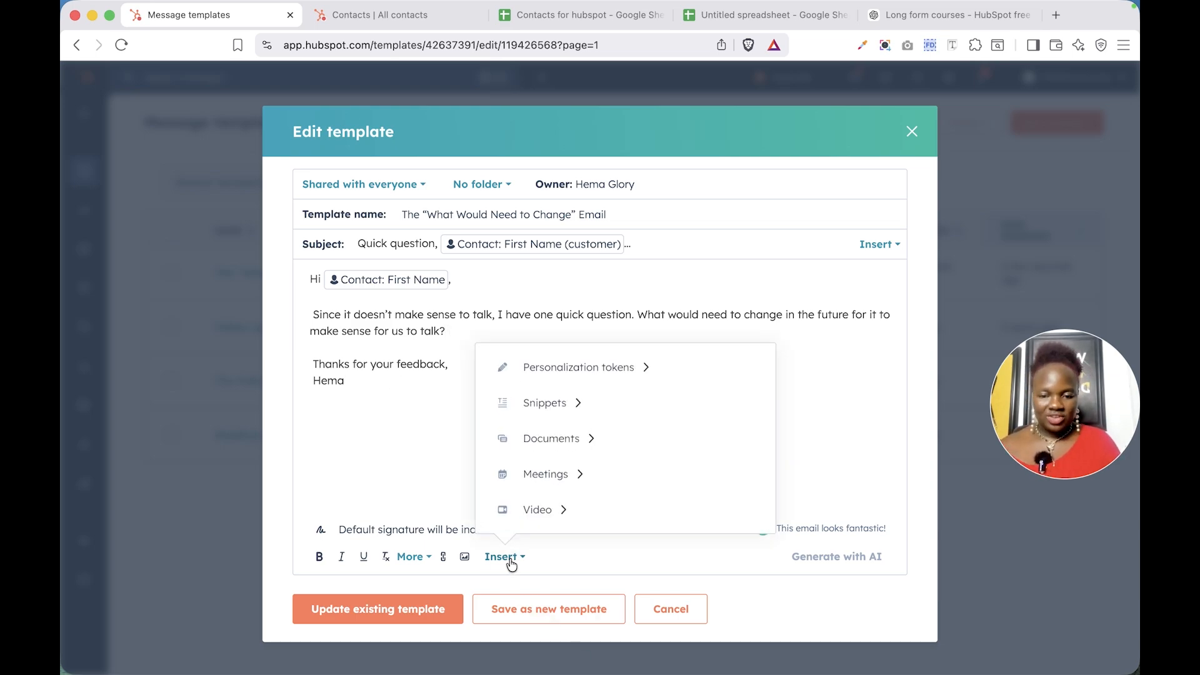
left_click(576, 410)
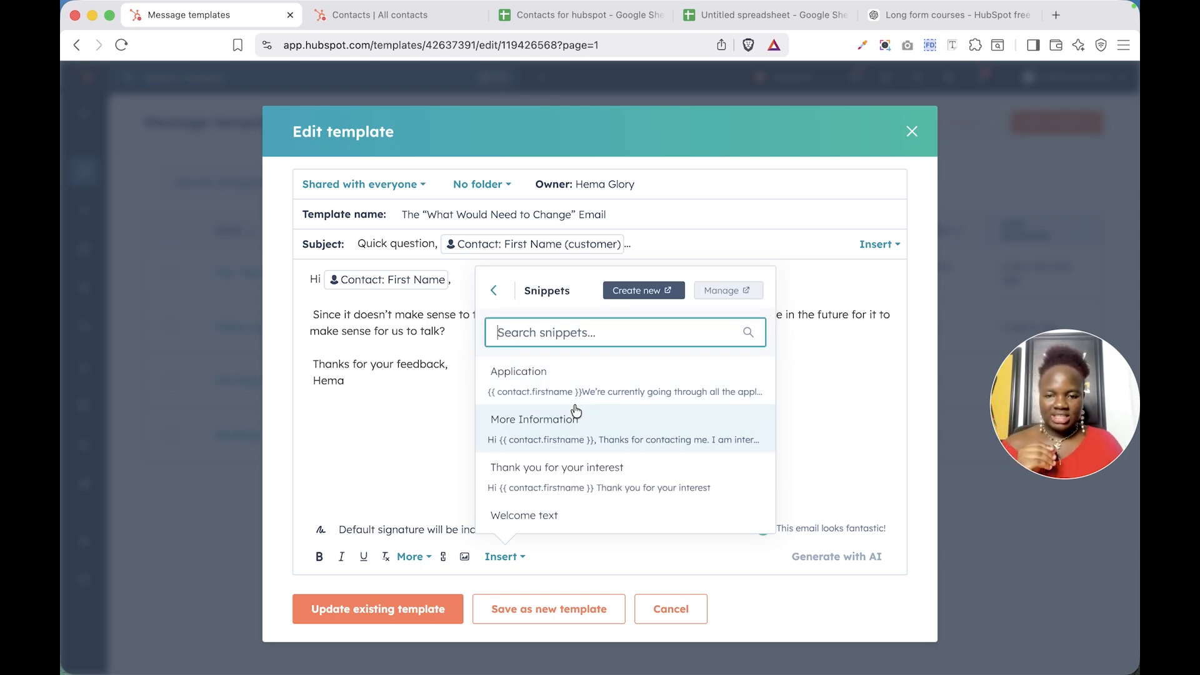
scroll(588, 489, "down", 1)
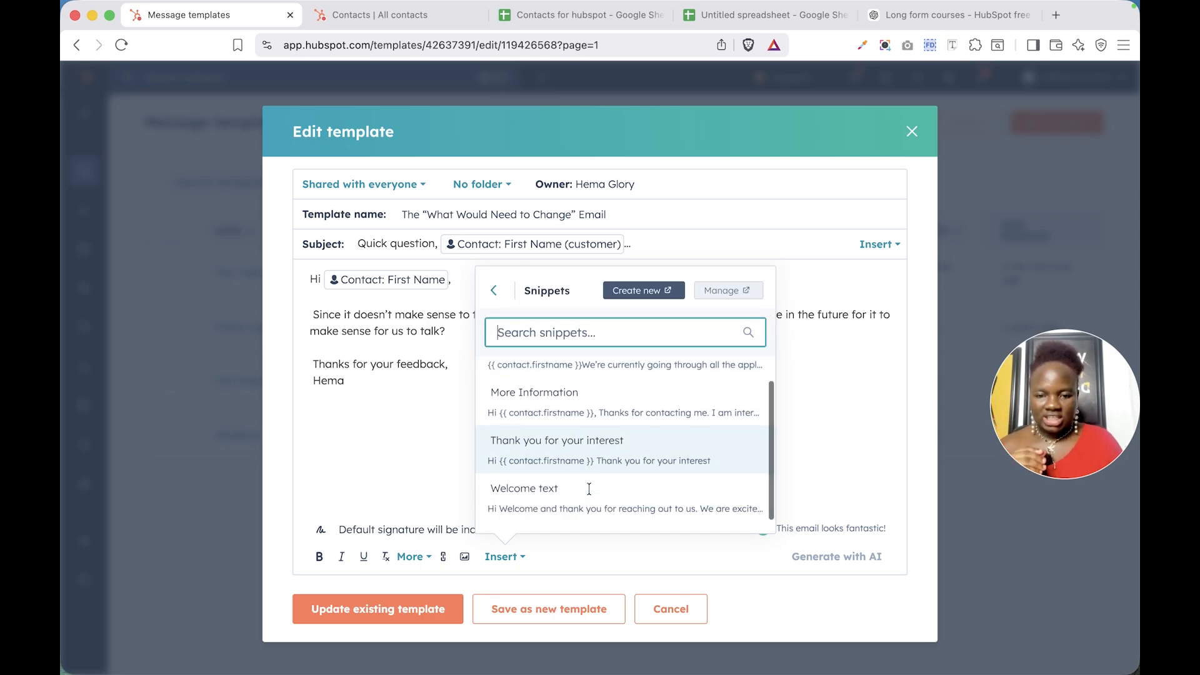
left_click(554, 503)
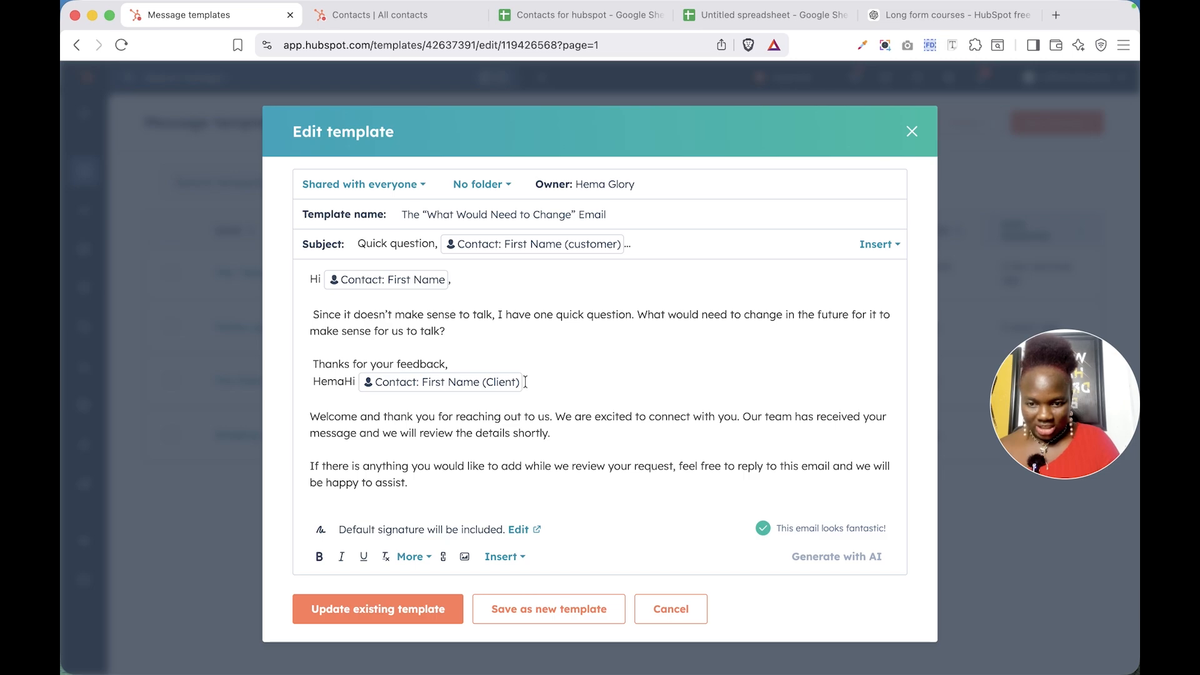
Delete the old sign-off together with the snippet's greeting line from the body
left_click_drag(516, 382, 310, 362)
key("super+c")
key("BackSpace")
key("BackSpace")
key("BackSpace")
key("BackSpace")
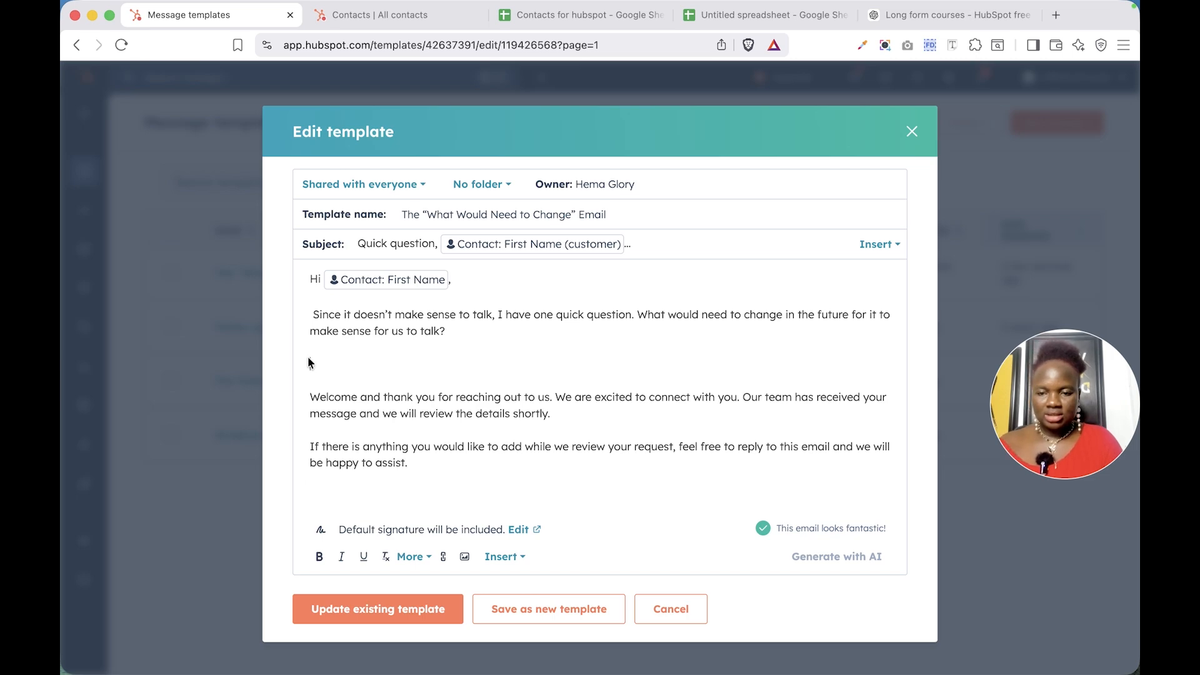
Paste the “Thanks for your feedback, Hema” sign-off below the snippet text on a new paragraph
left_click(338, 456)
key("Return")
key("Return")
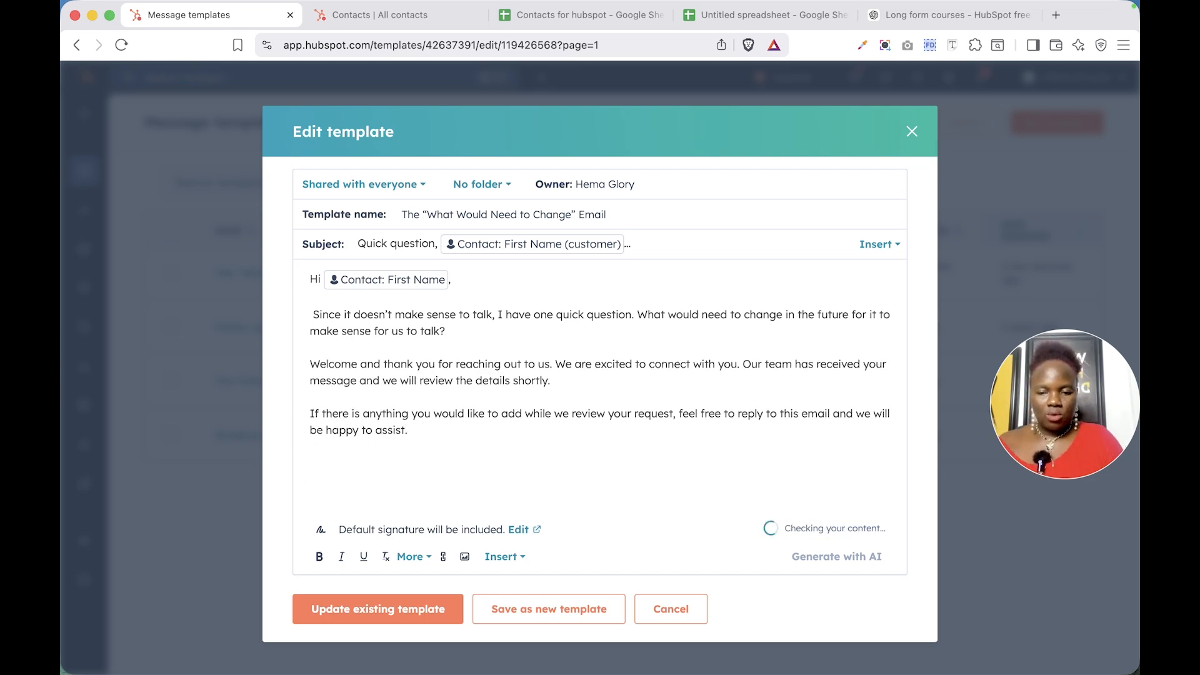
key("super+v")
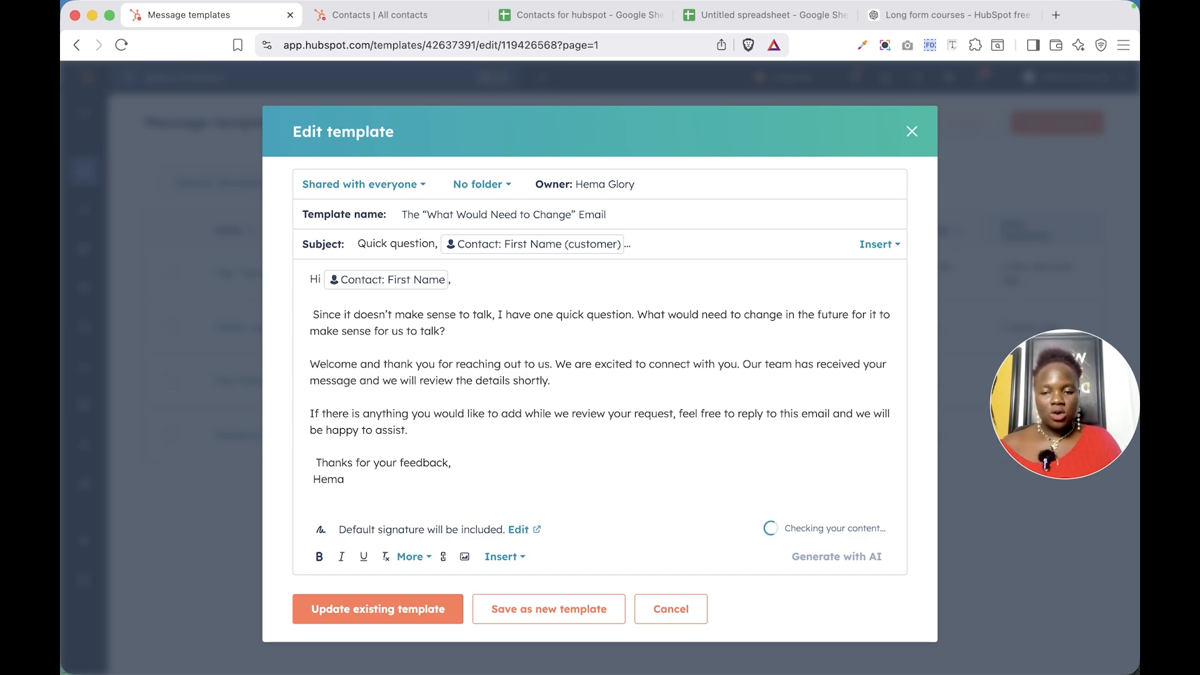
Insert the Welcome text snippet again on a new line below the sign-off, then undo the insertion
left_click(313, 463)
key("BackSpace")
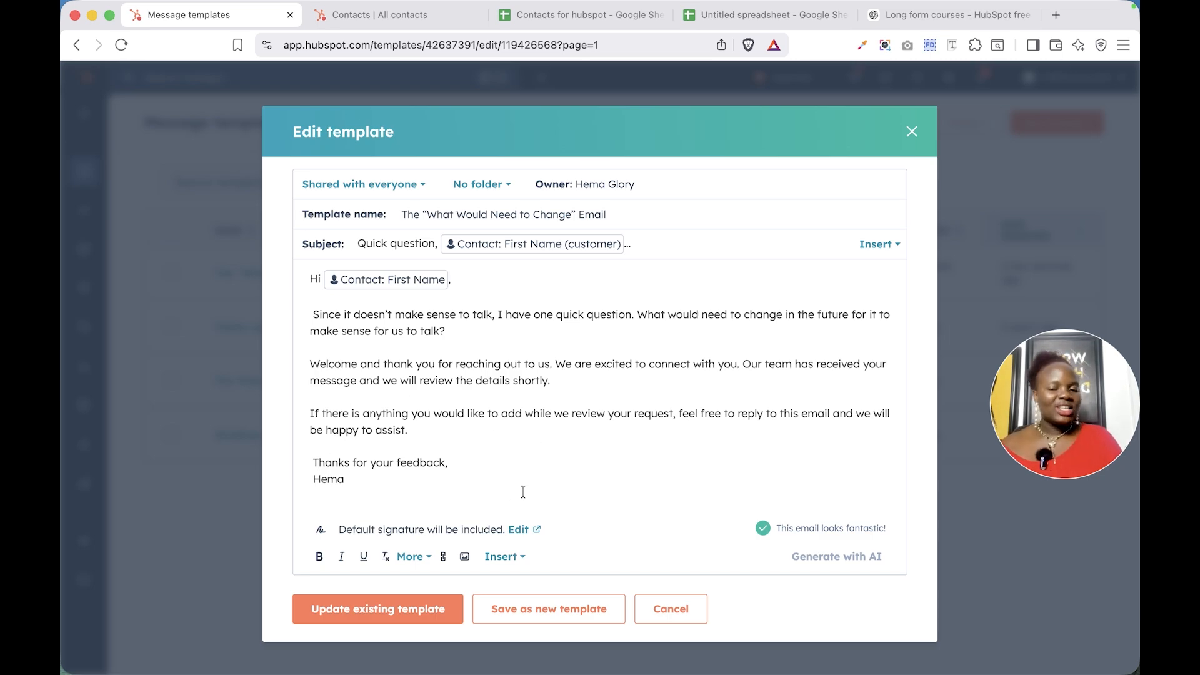
left_click(453, 477)
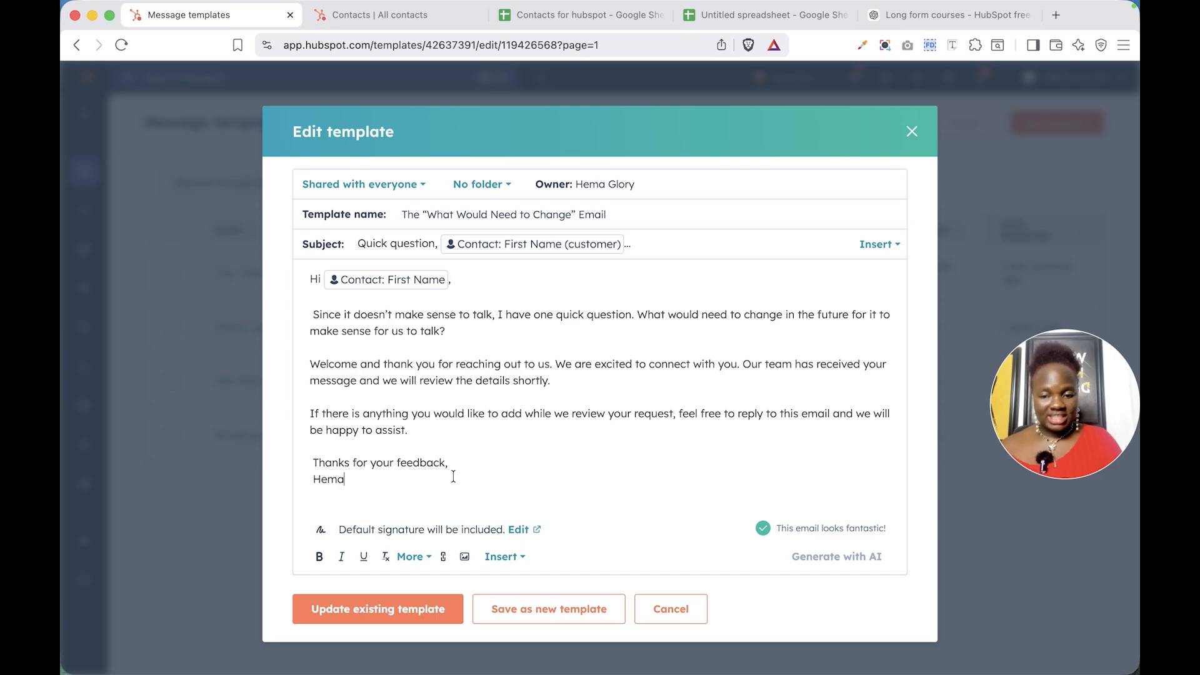
key("Return")
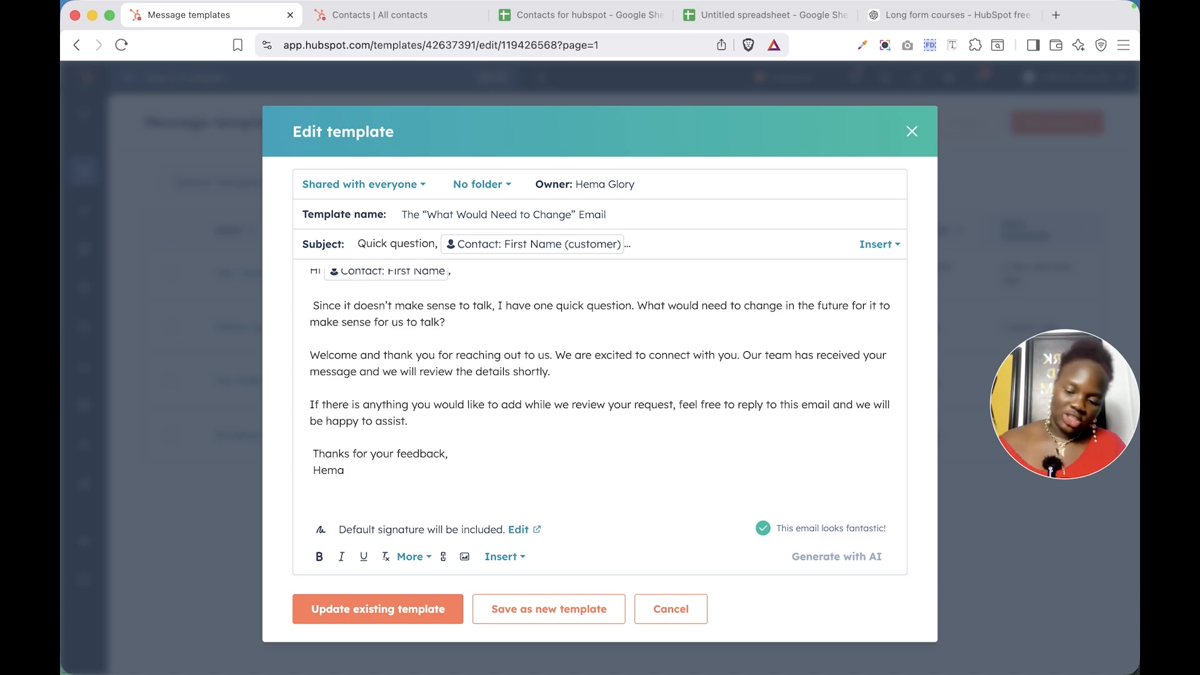
type("#")
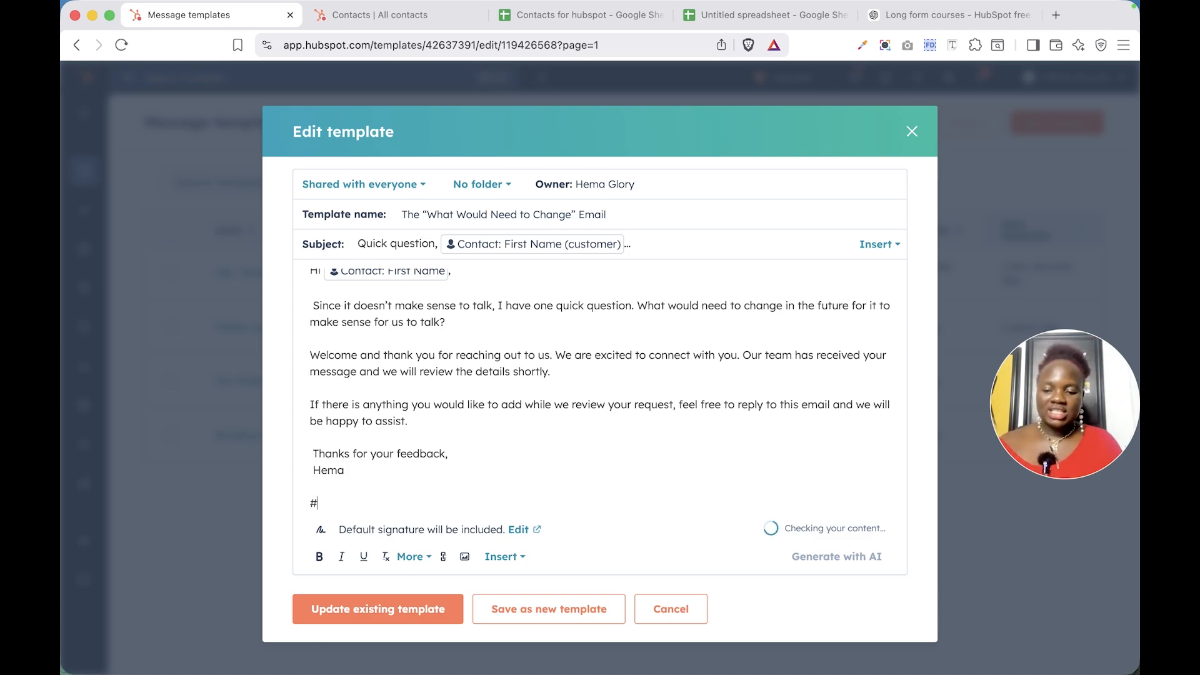
type("welcome")
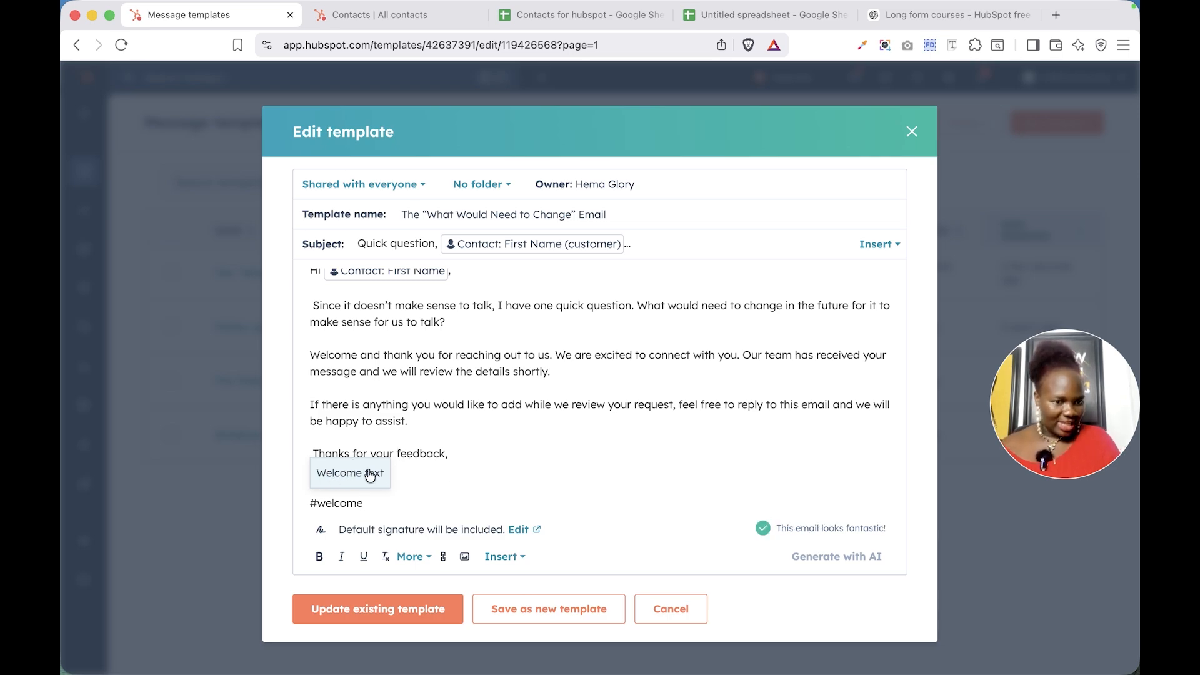
left_click(370, 475)
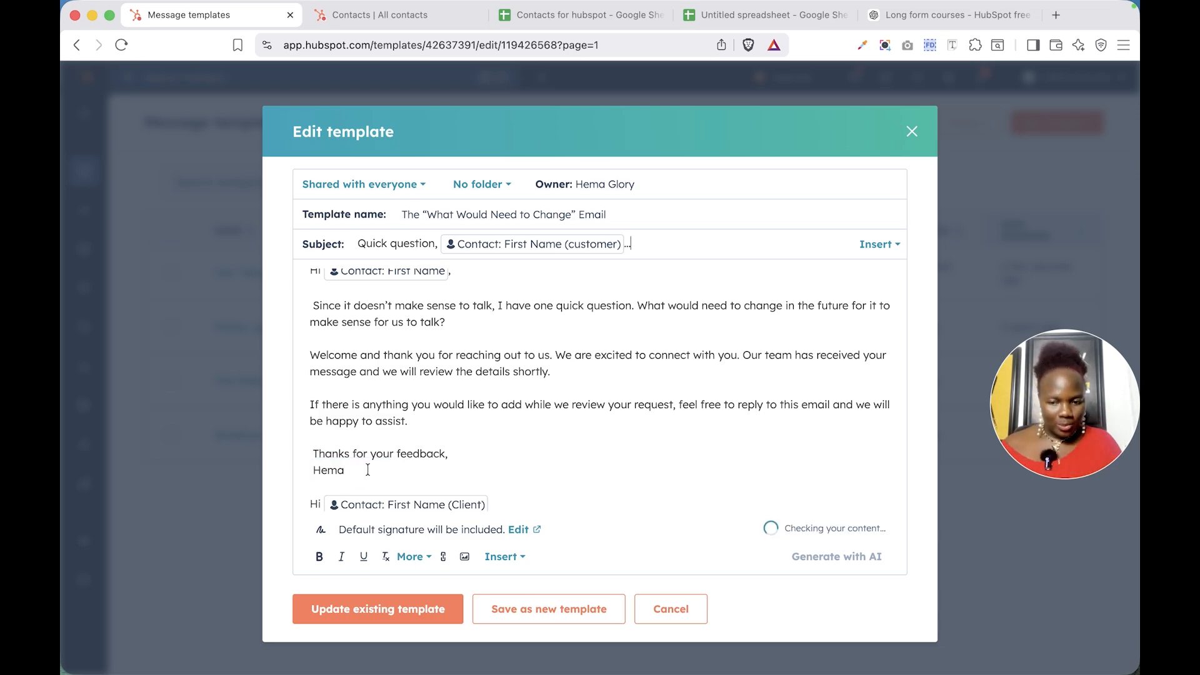
scroll(469, 487, "down", 3)
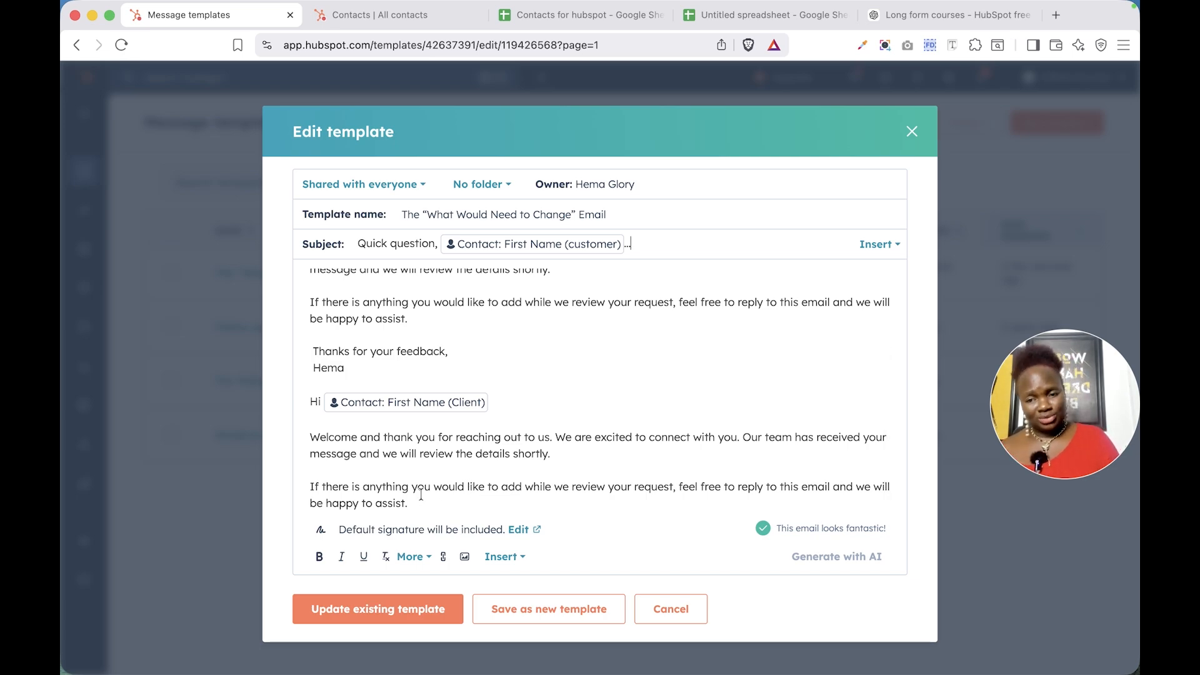
key("super+z")
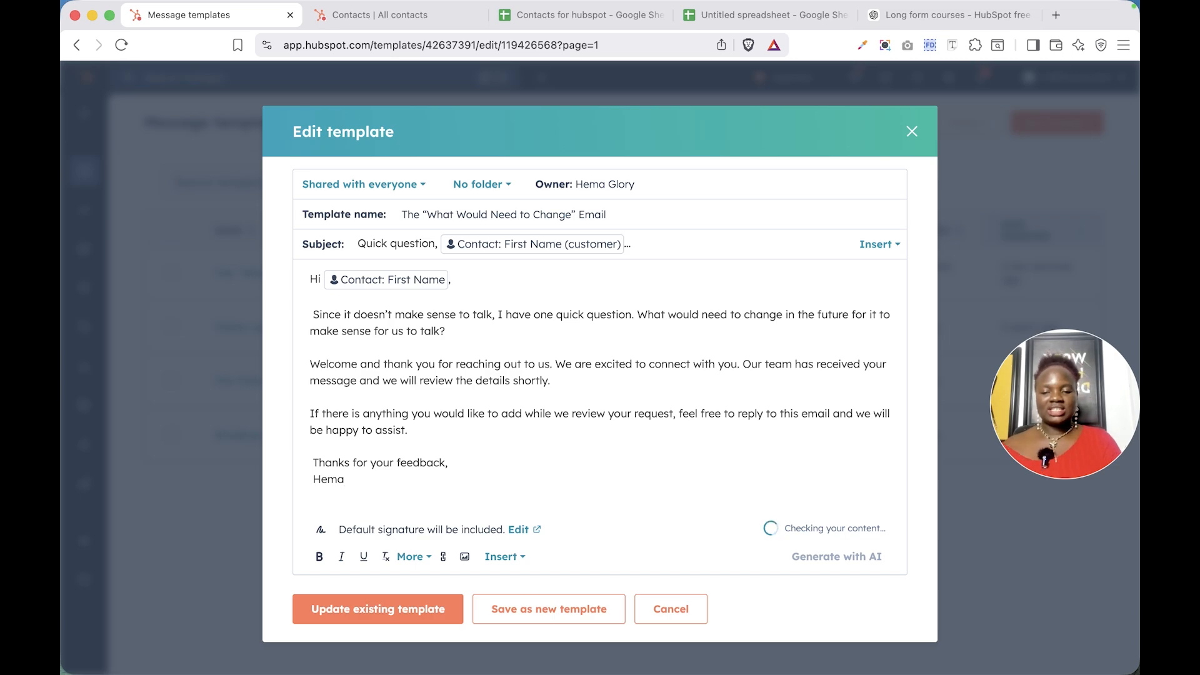
Open document management from the document insert panel and upload Contacts for hubspot - Sheet1.csv from the computer
left_click(504, 556)
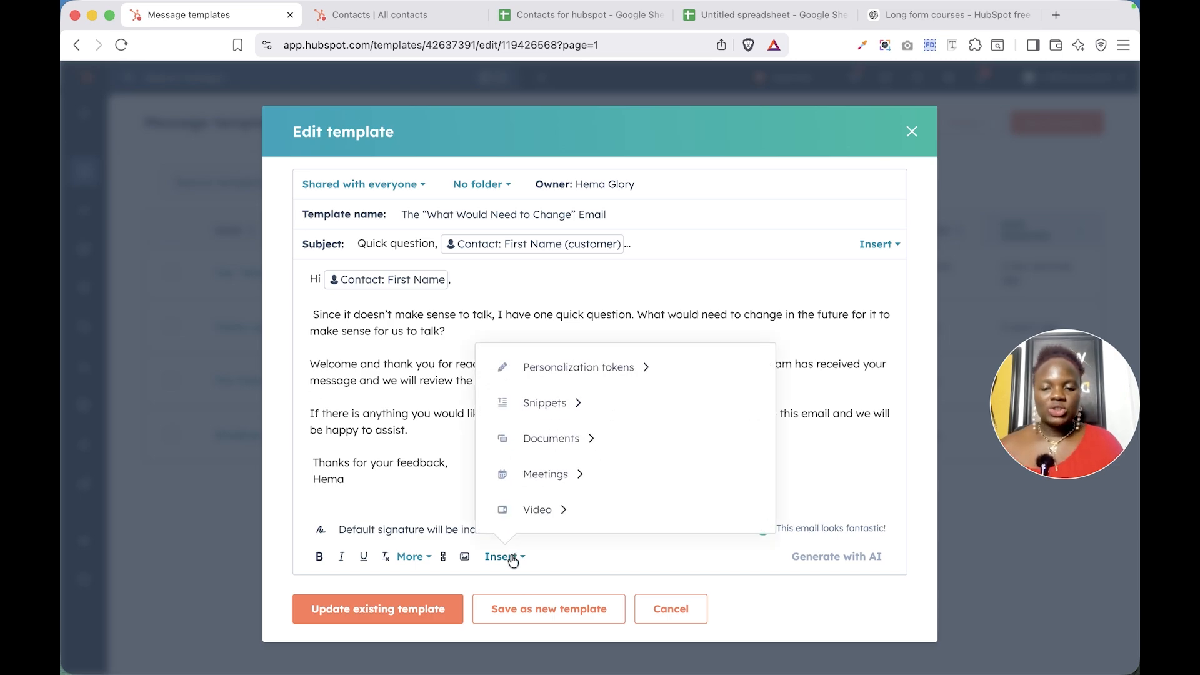
left_click(568, 447)
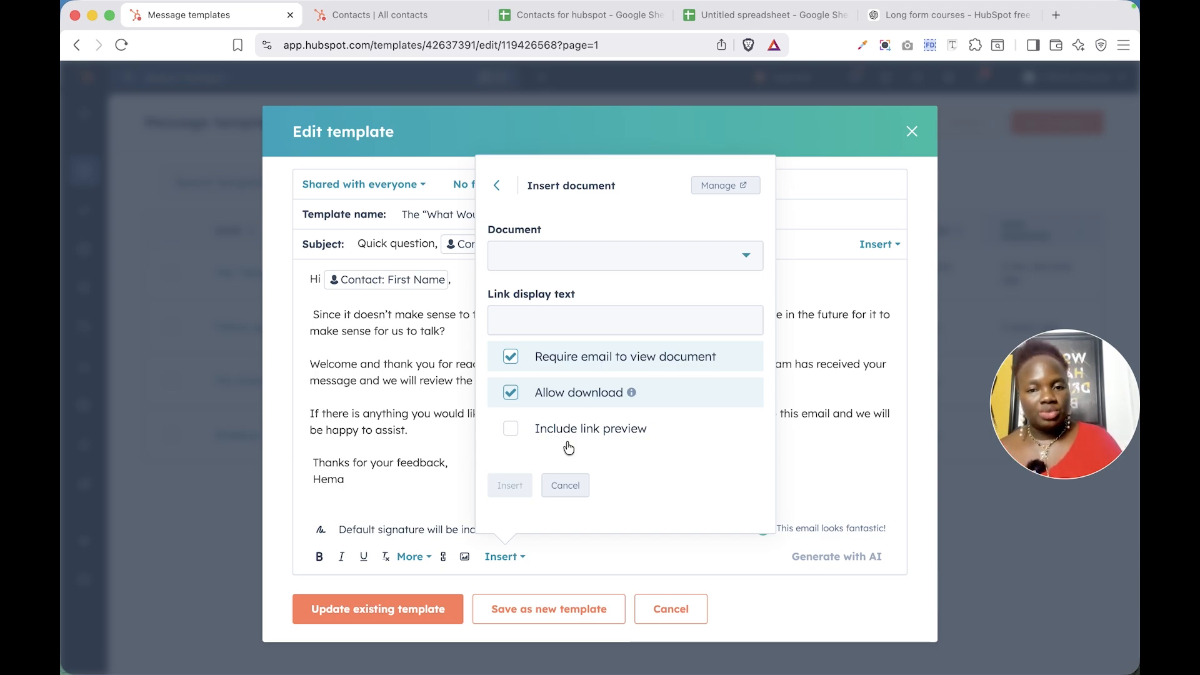
left_click(640, 257)
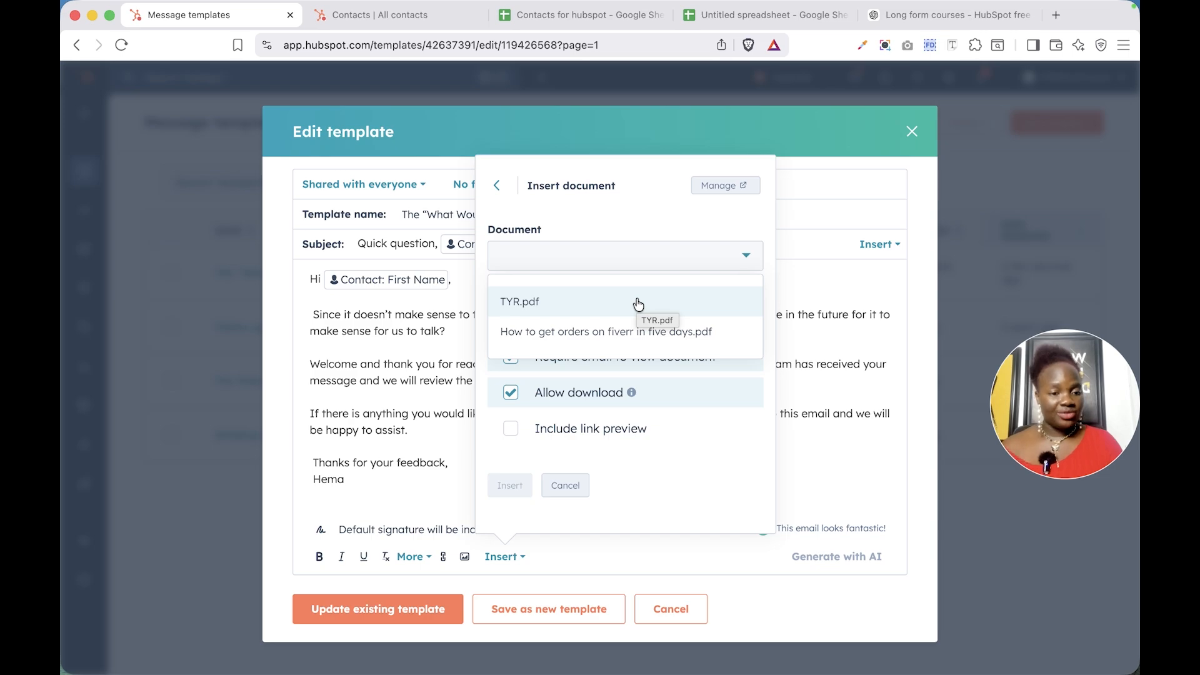
left_click(708, 198)
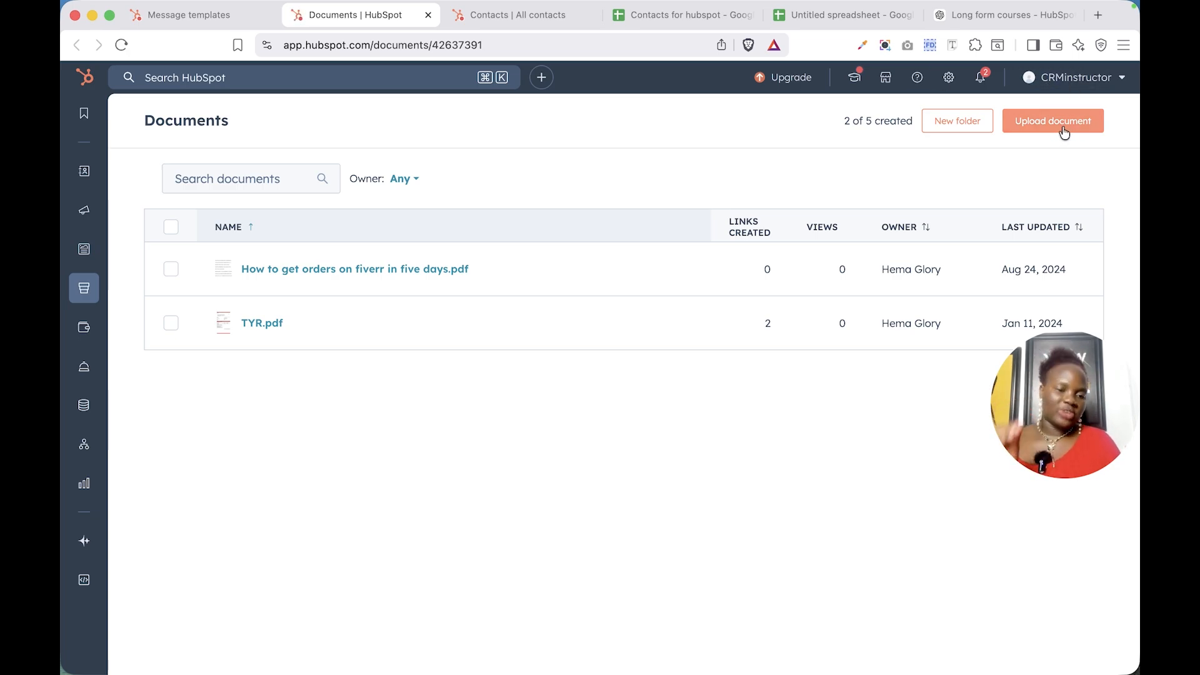
left_click(1064, 133)
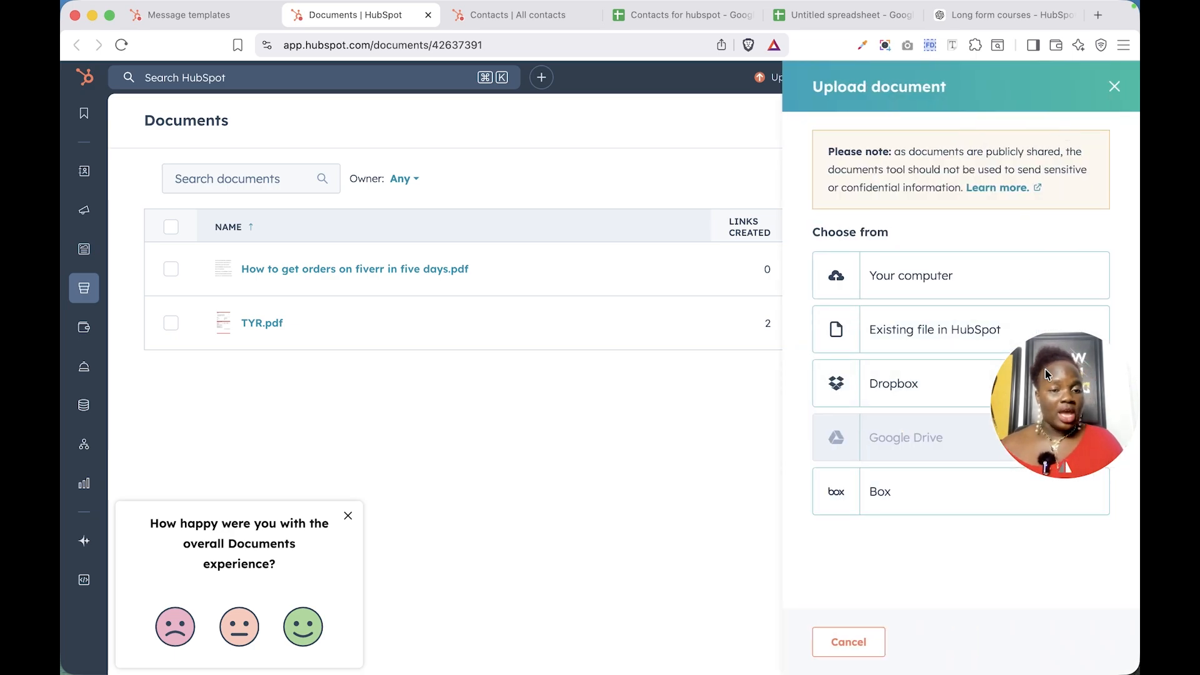
left_click_drag(1047, 373, 1050, 588)
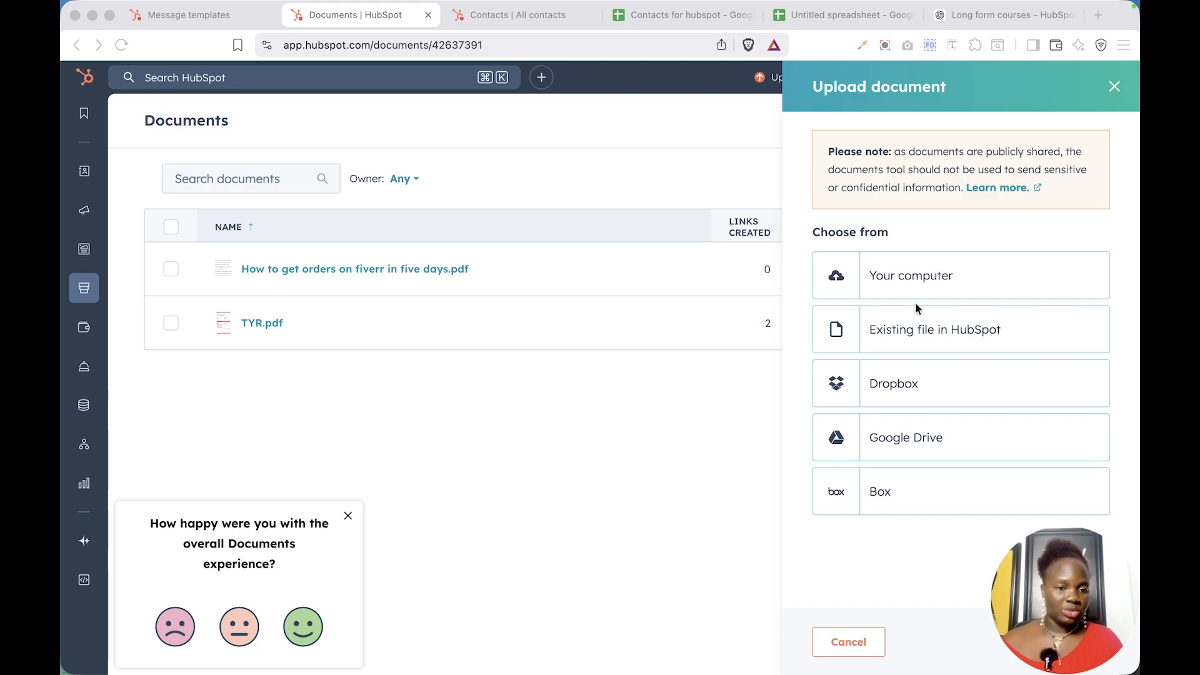
left_click(937, 289)
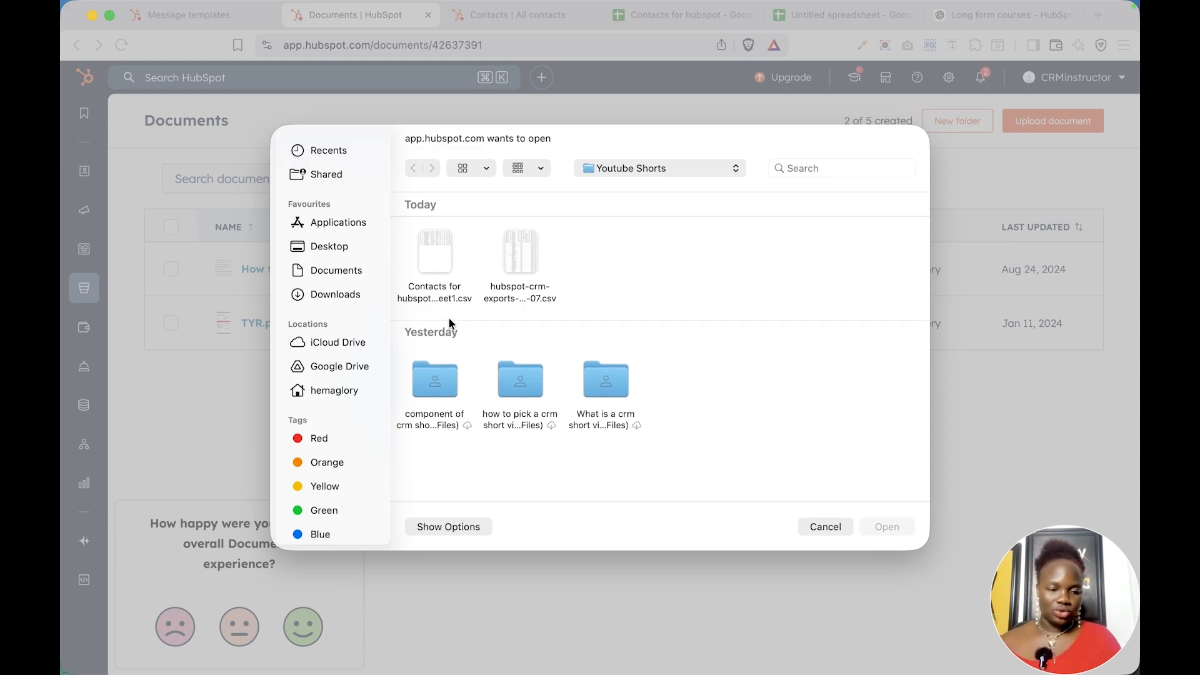
left_click(435, 261)
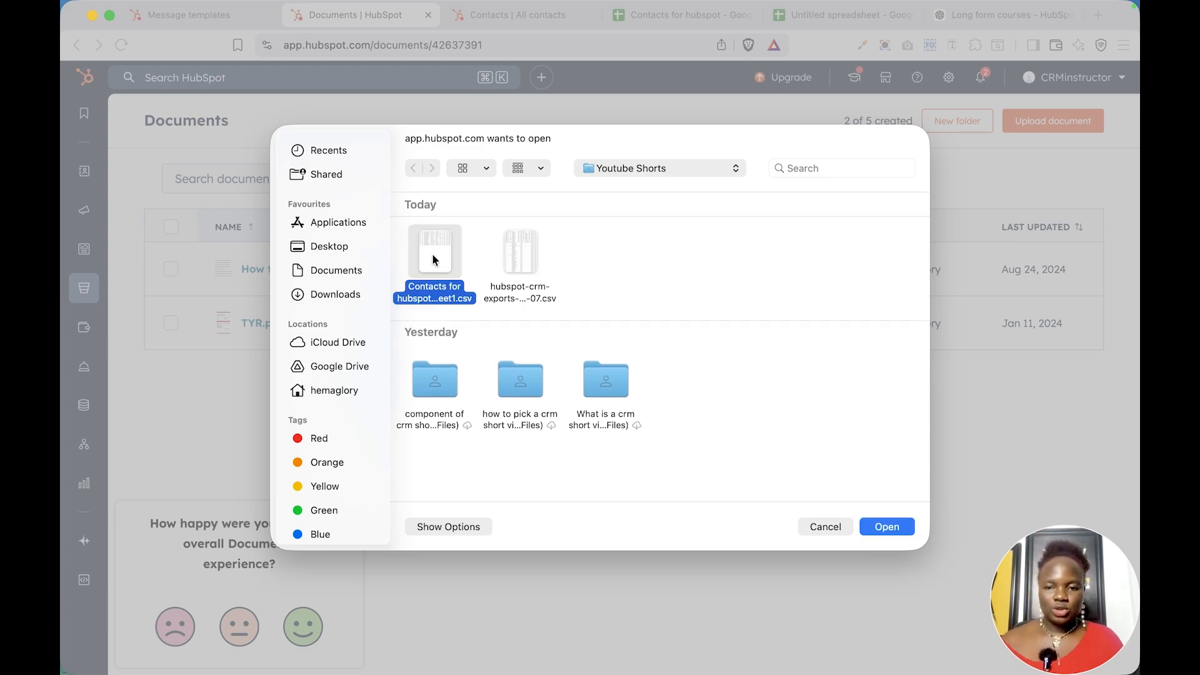
left_click(886, 526)
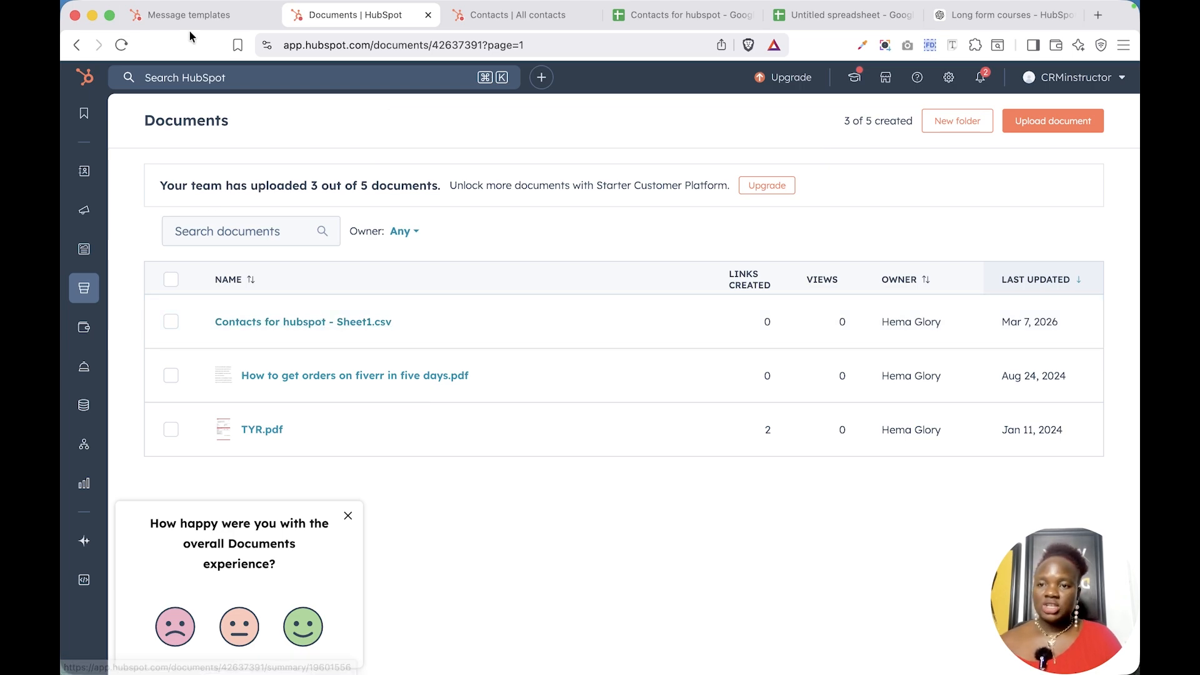
Insert a TYR.pdf document link without requiring email but allowing download, placing it on its own line under the sign-off
left_click(190, 11)
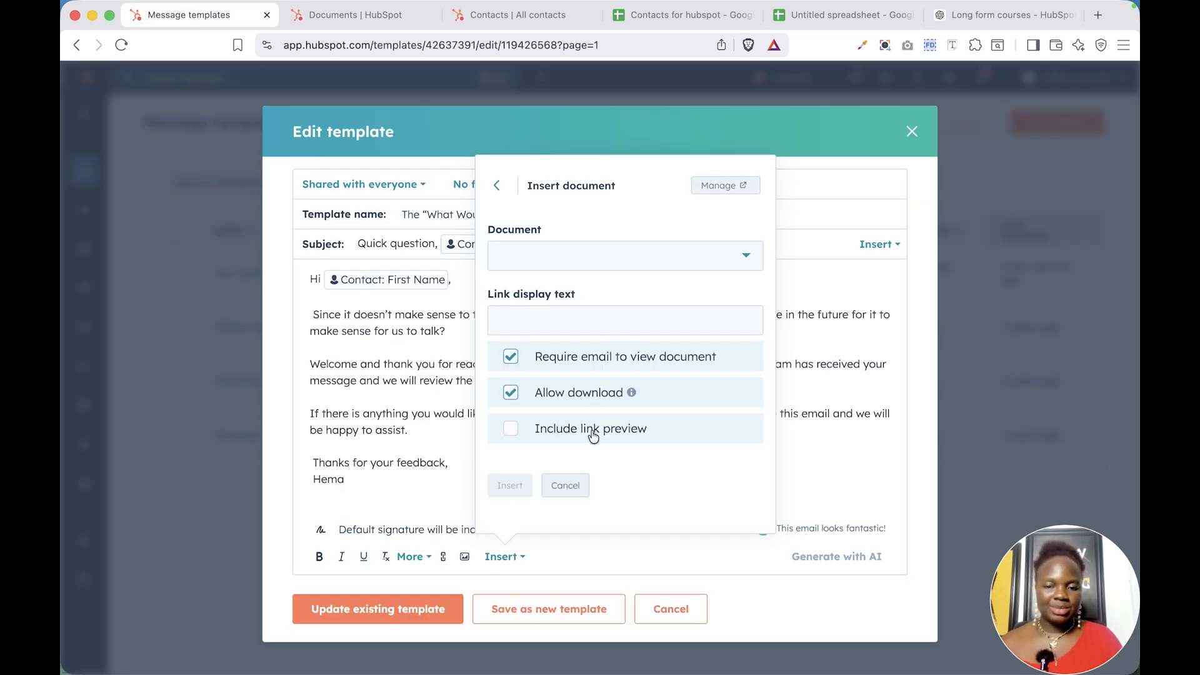
left_click(593, 263)
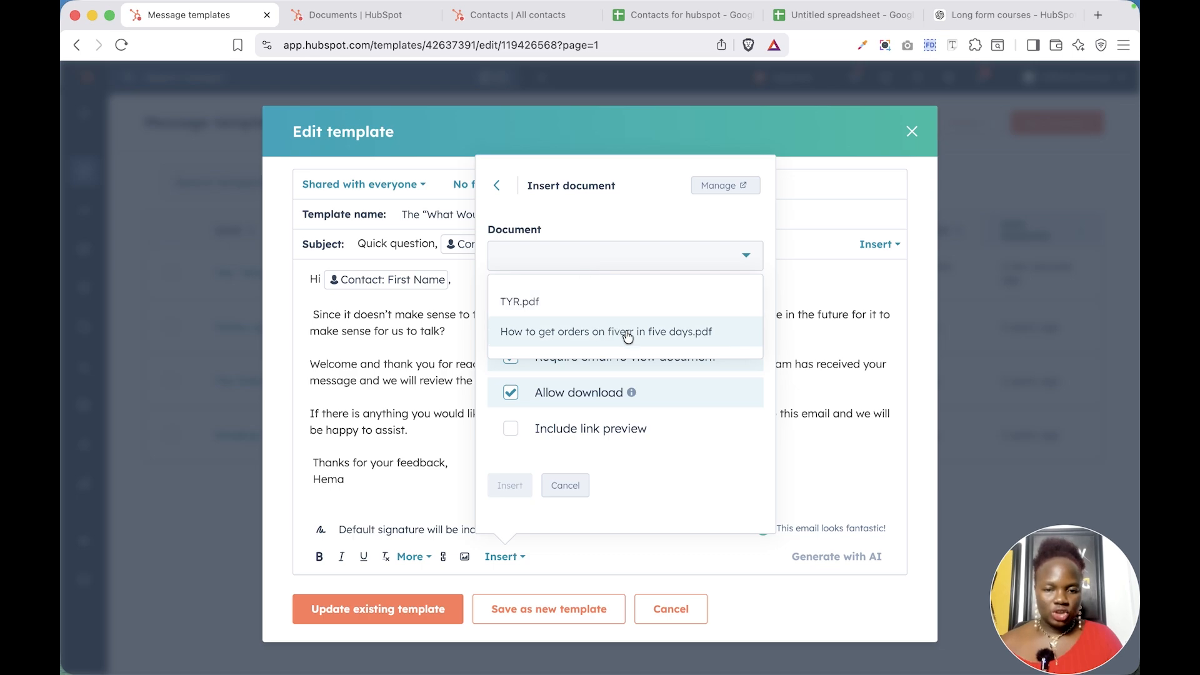
left_click(650, 333)
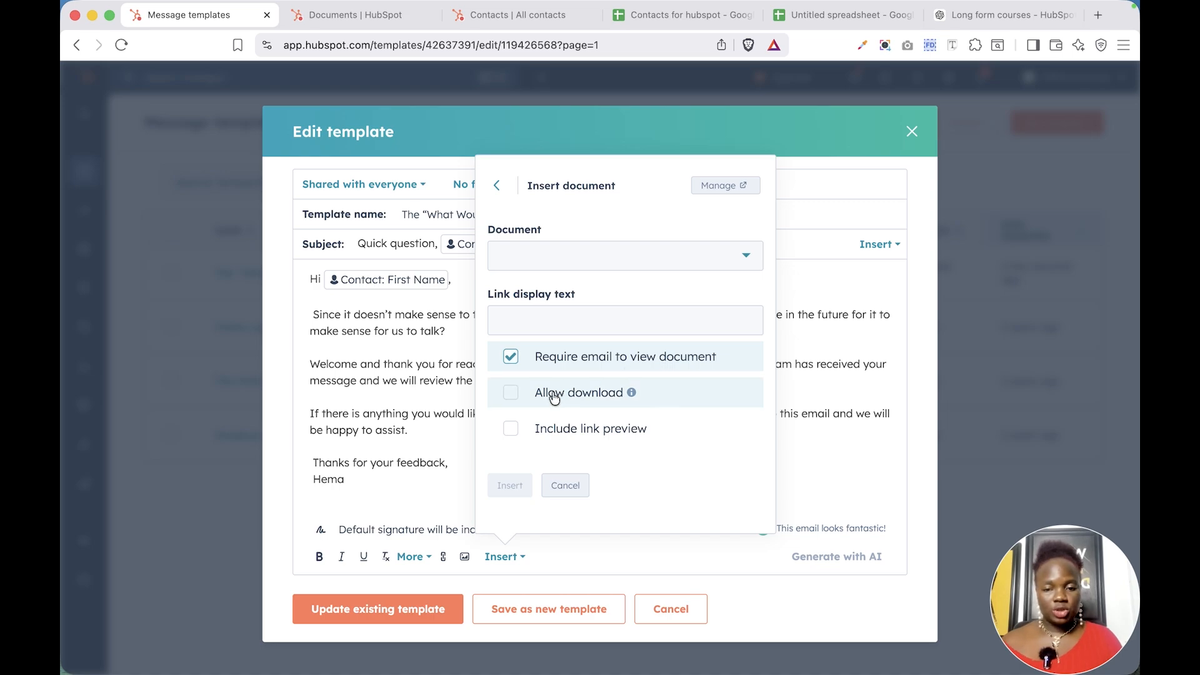
left_click(511, 395)
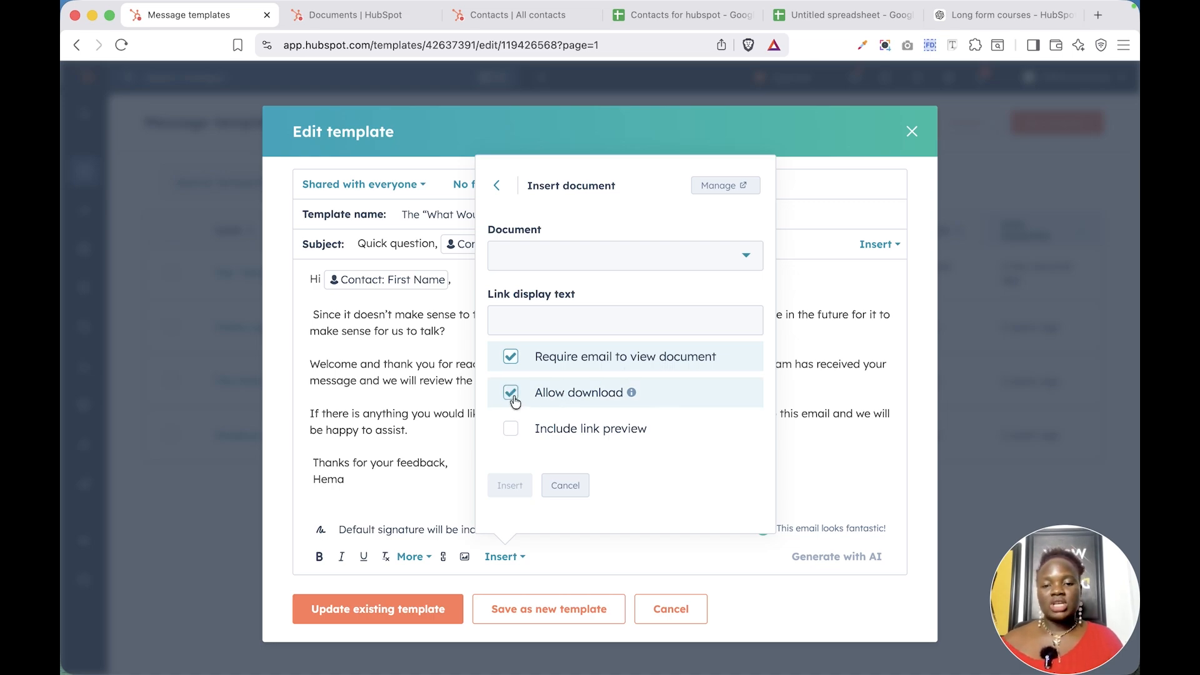
left_click(510, 357)
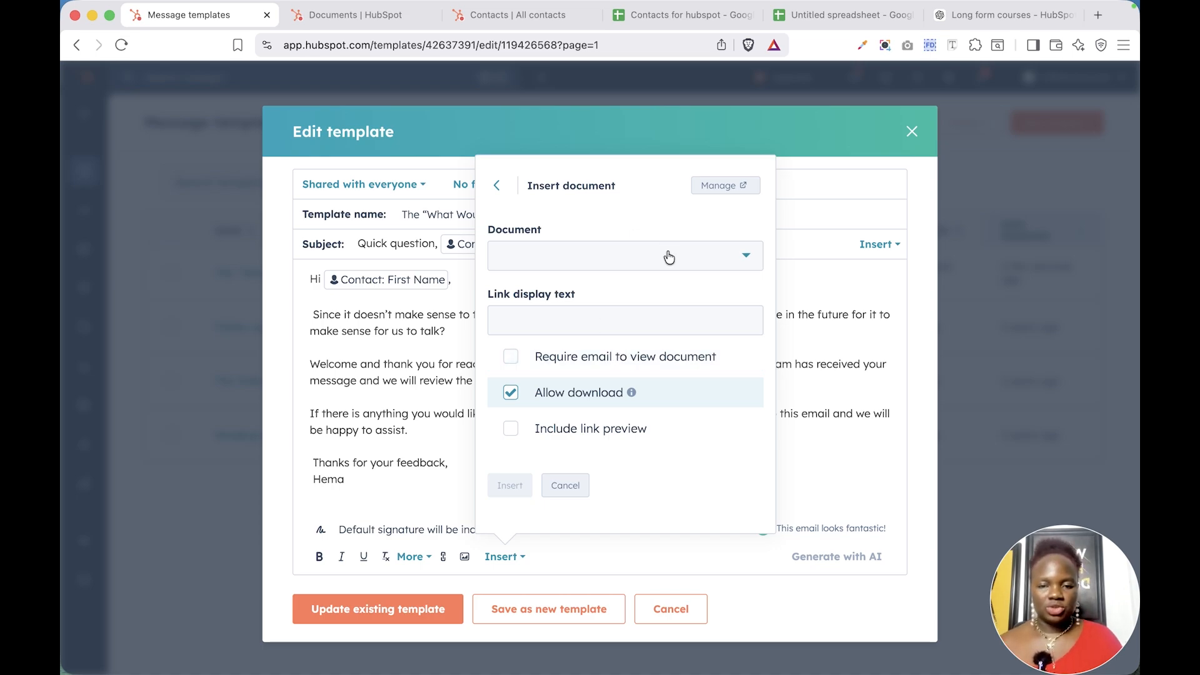
left_click(633, 265)
left_click(588, 306)
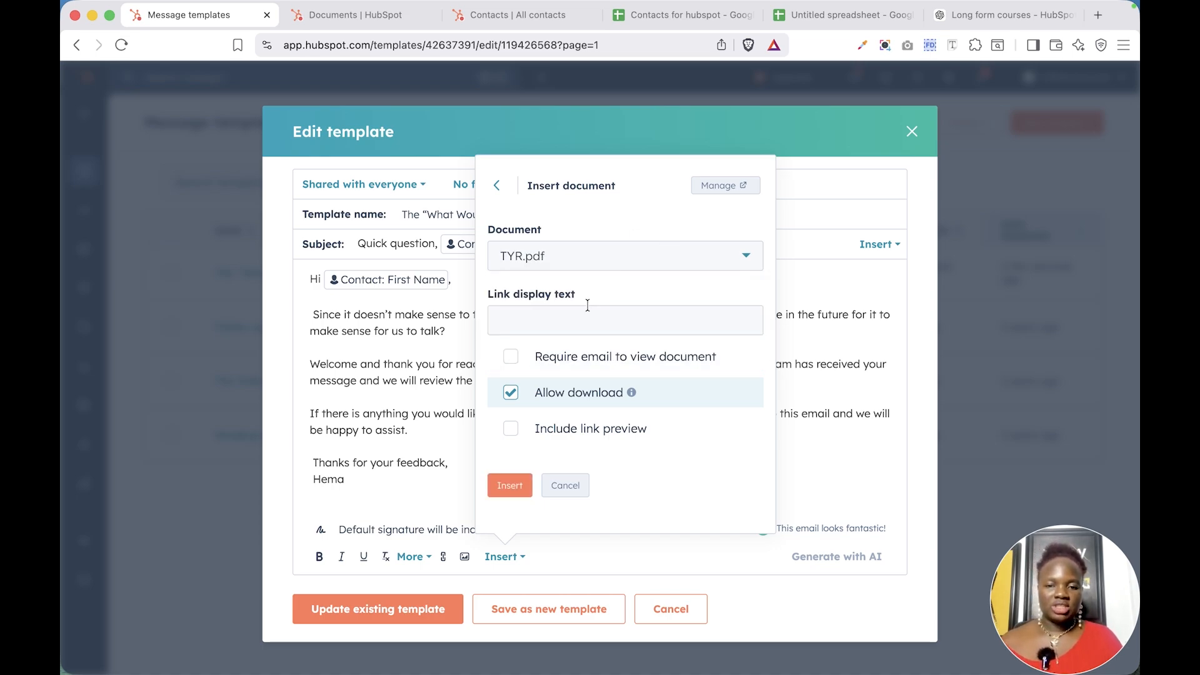
left_click(522, 490)
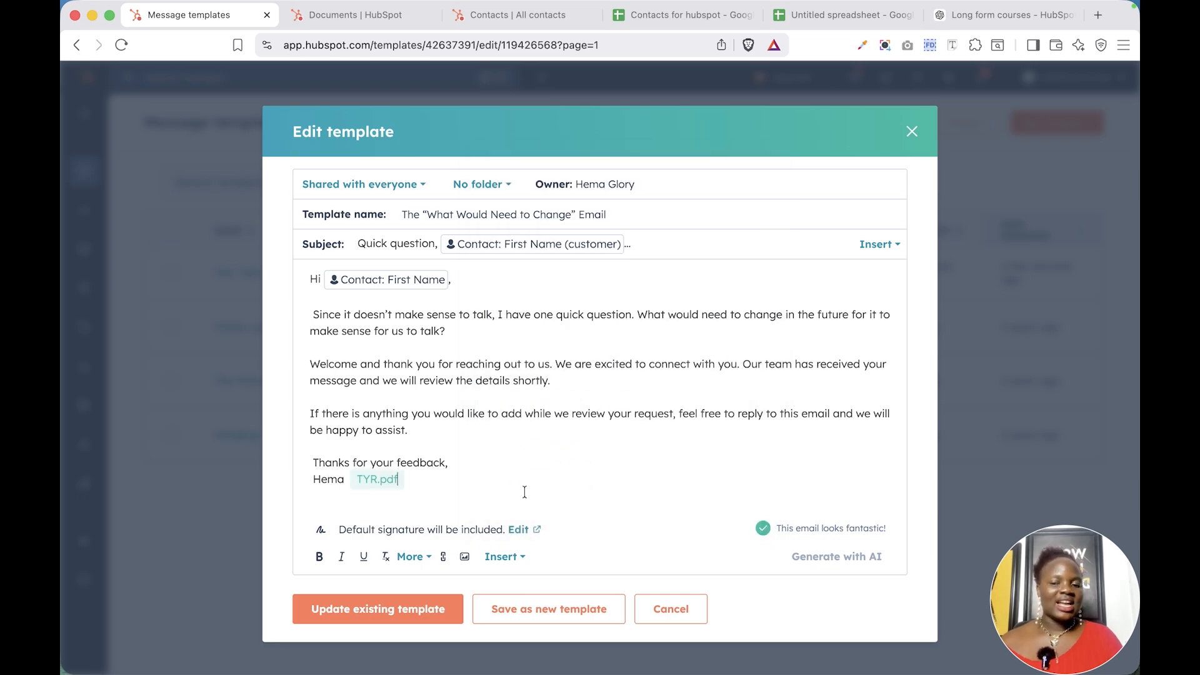
left_click(346, 481)
key("Return")
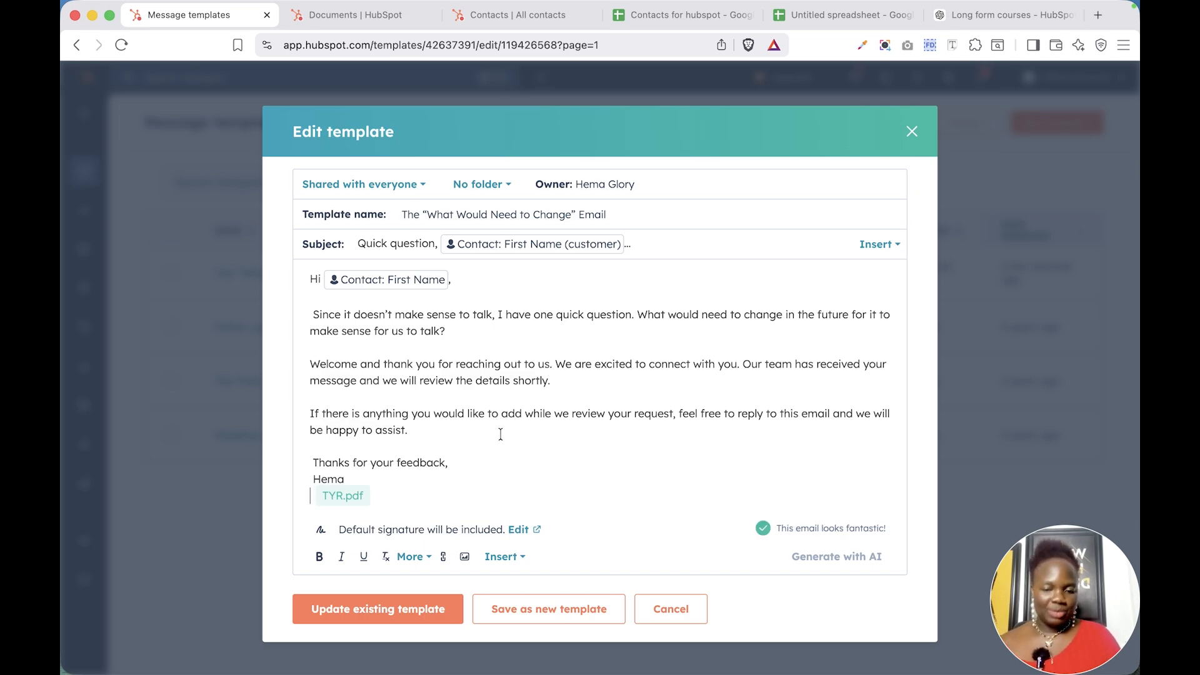
Insert a meeting link to the 60 min, 30 min, and 15 min meeting below the sign-off
left_click(503, 556)
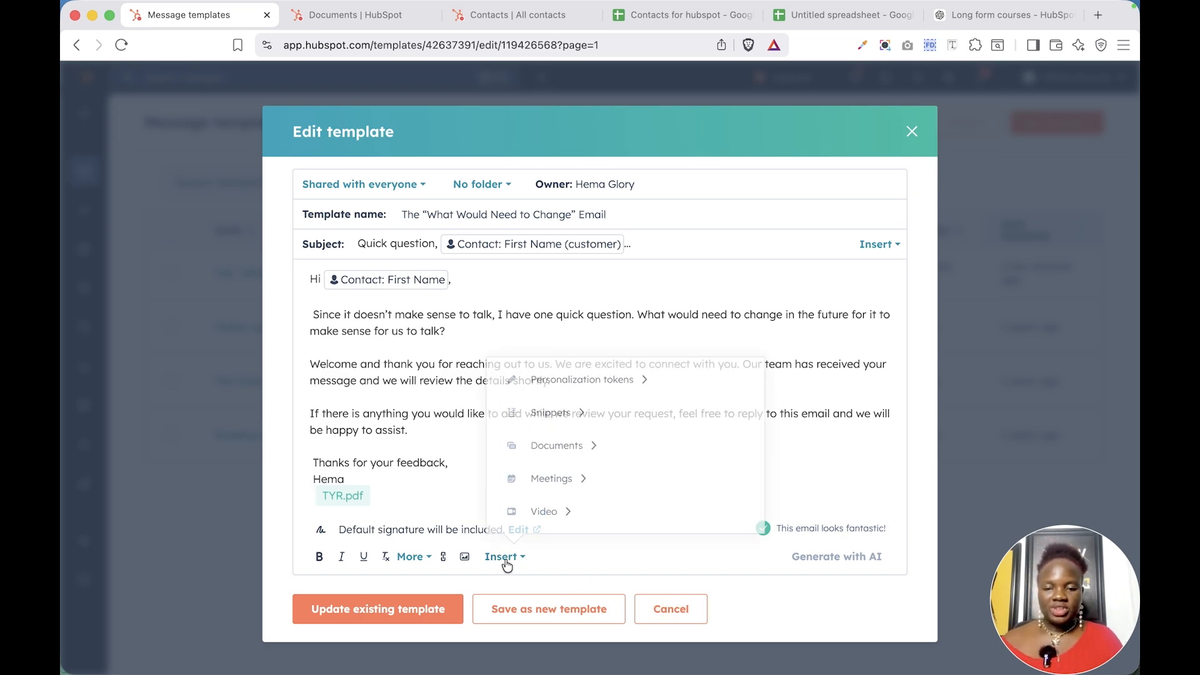
left_click(558, 478)
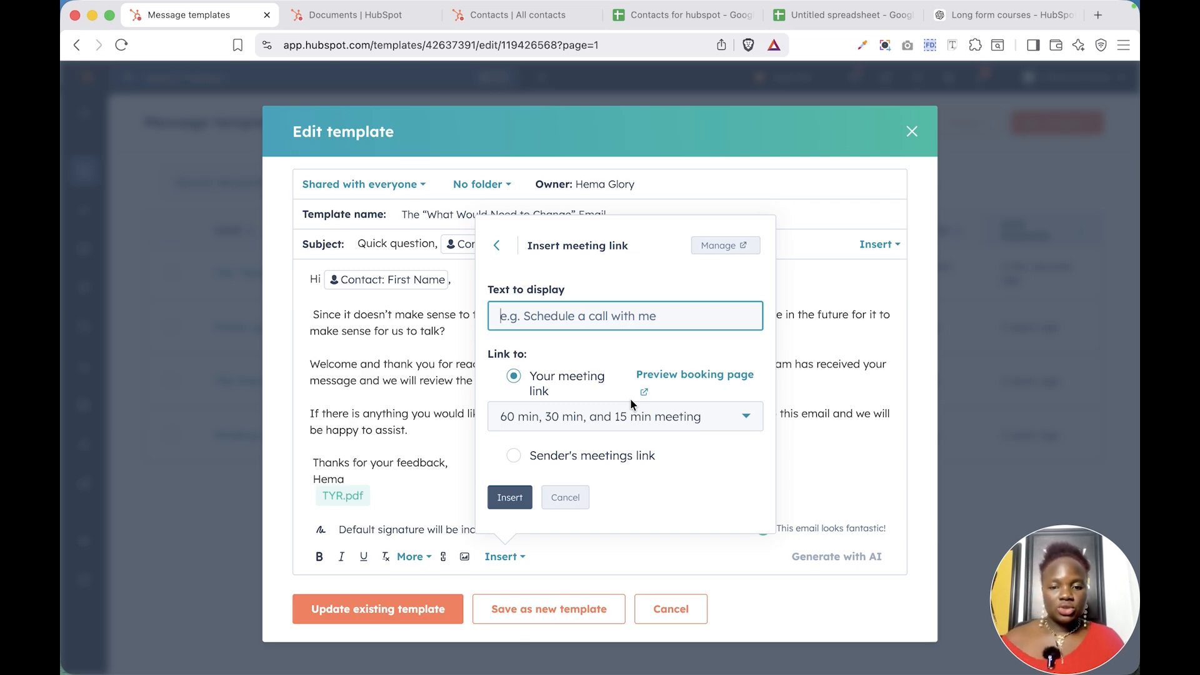
left_click(634, 417)
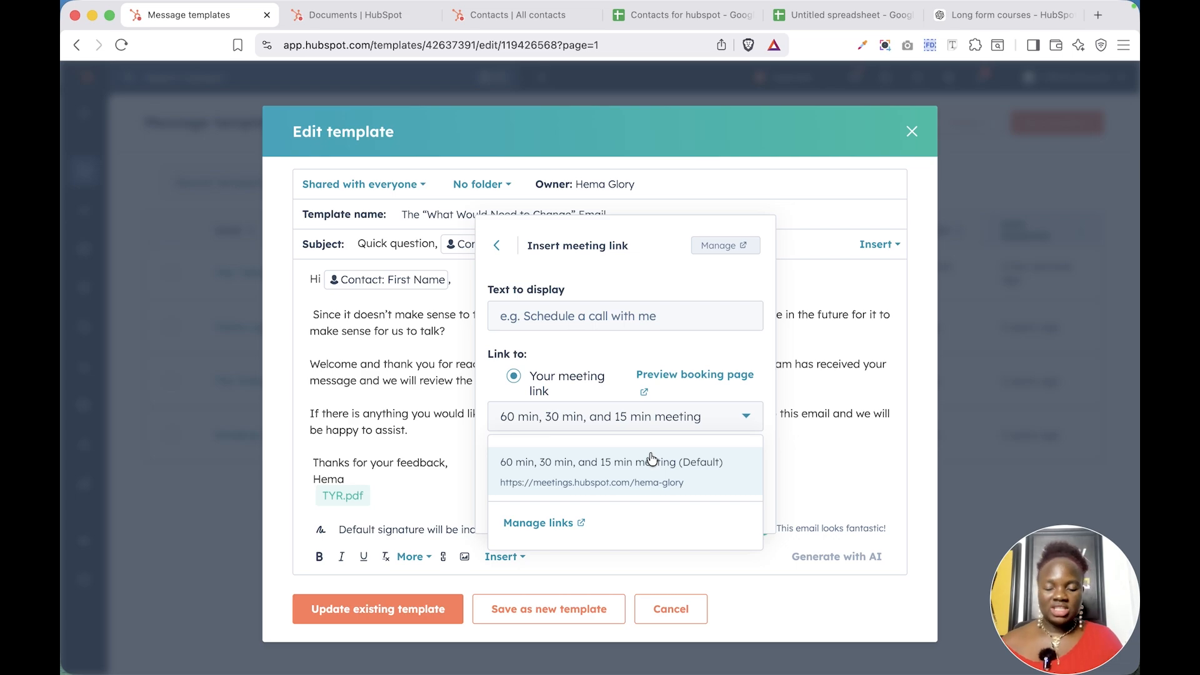
left_click(609, 480)
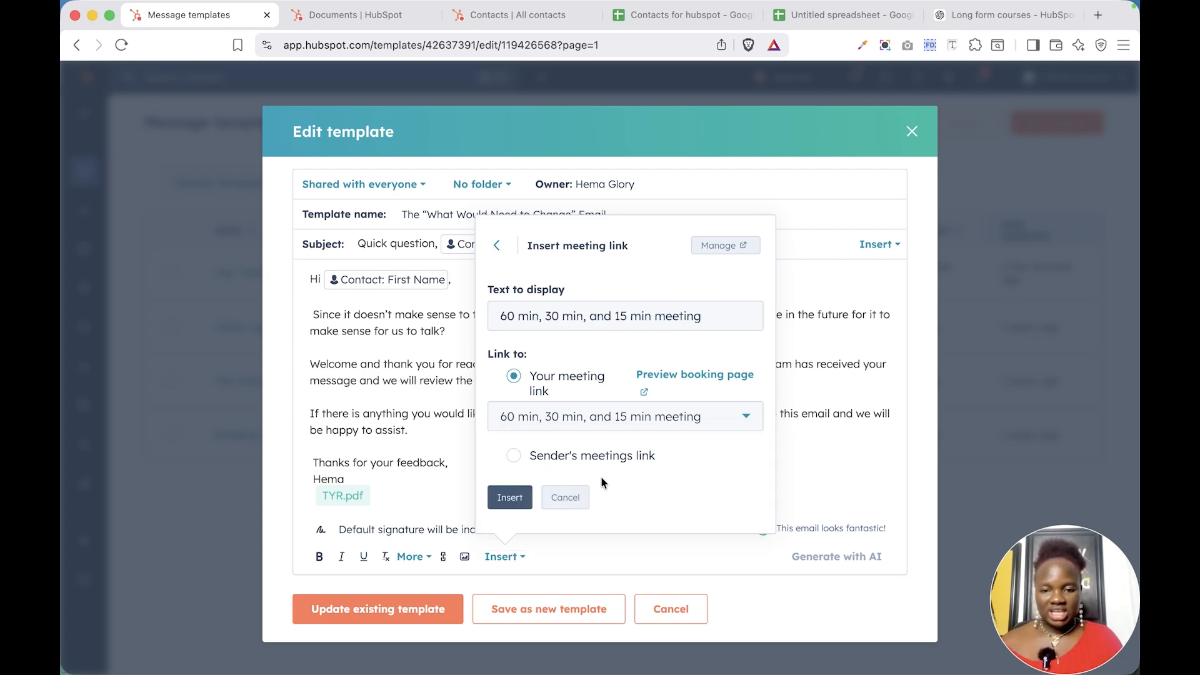
left_click(509, 498)
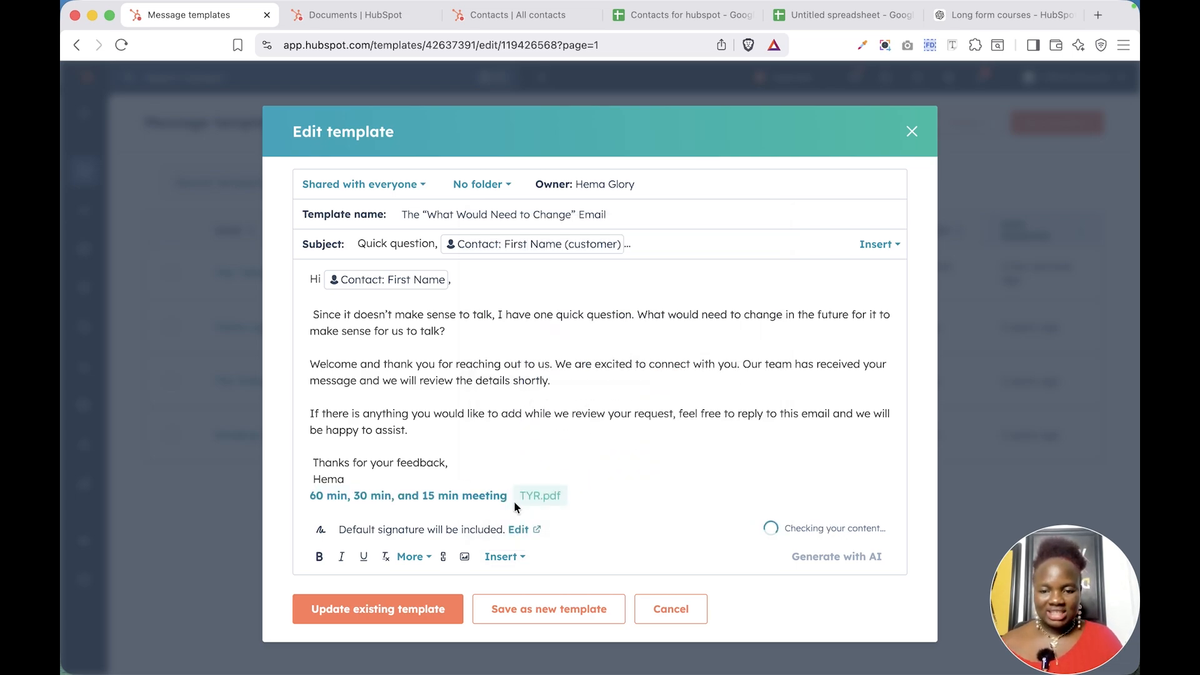
Separate the meeting link onto its own paragraph between the sign-off and the TYR.pdf link
left_click(391, 483)
key("Return")
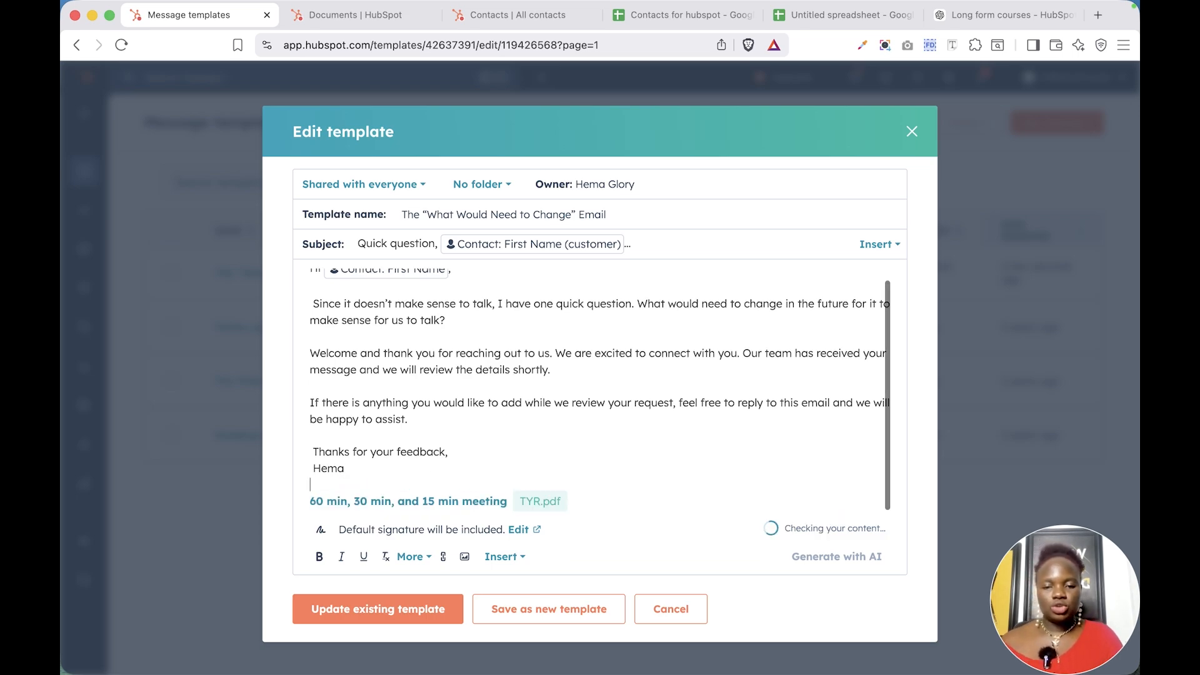
left_click(507, 501)
key("Return")
Try to relabel the meeting link as Book your meeting here and point it to the sender's meetings link
left_click(482, 498)
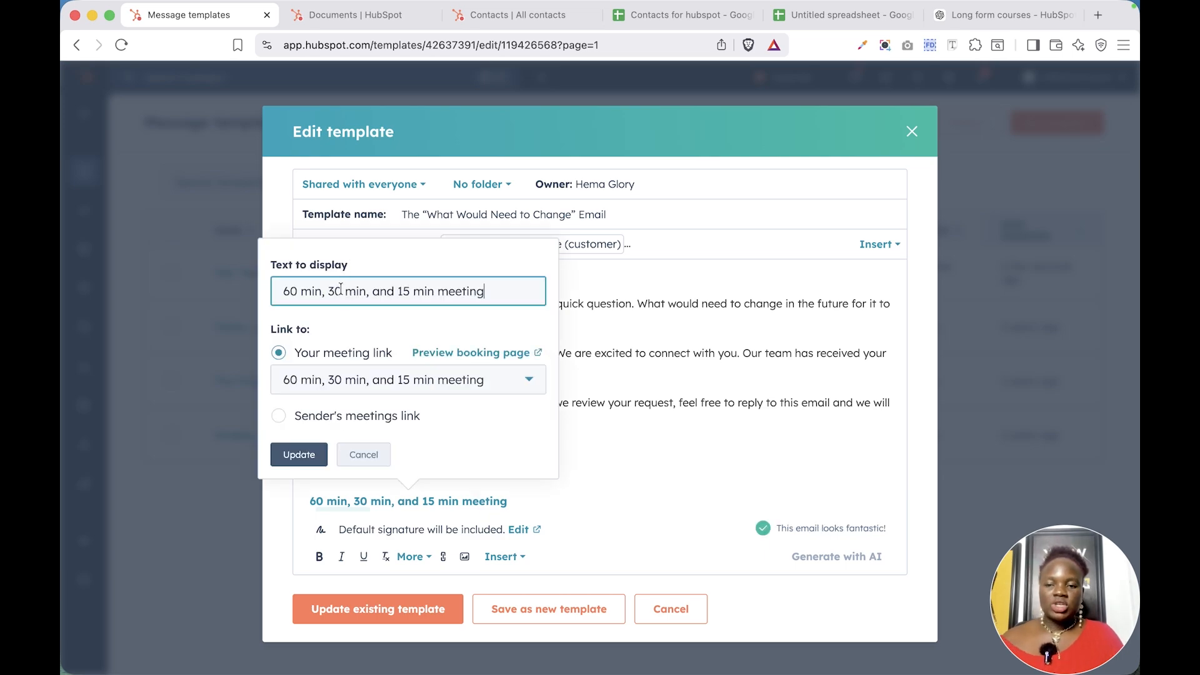
triple_click(364, 291)
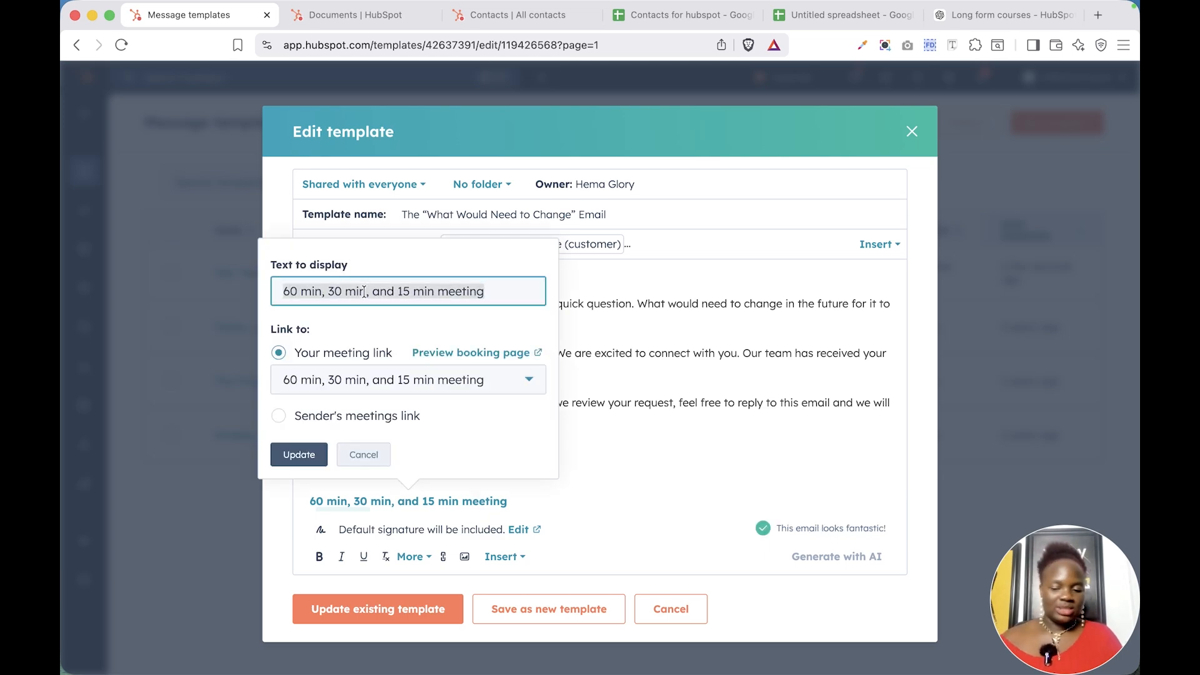
type("Book your meeting here")
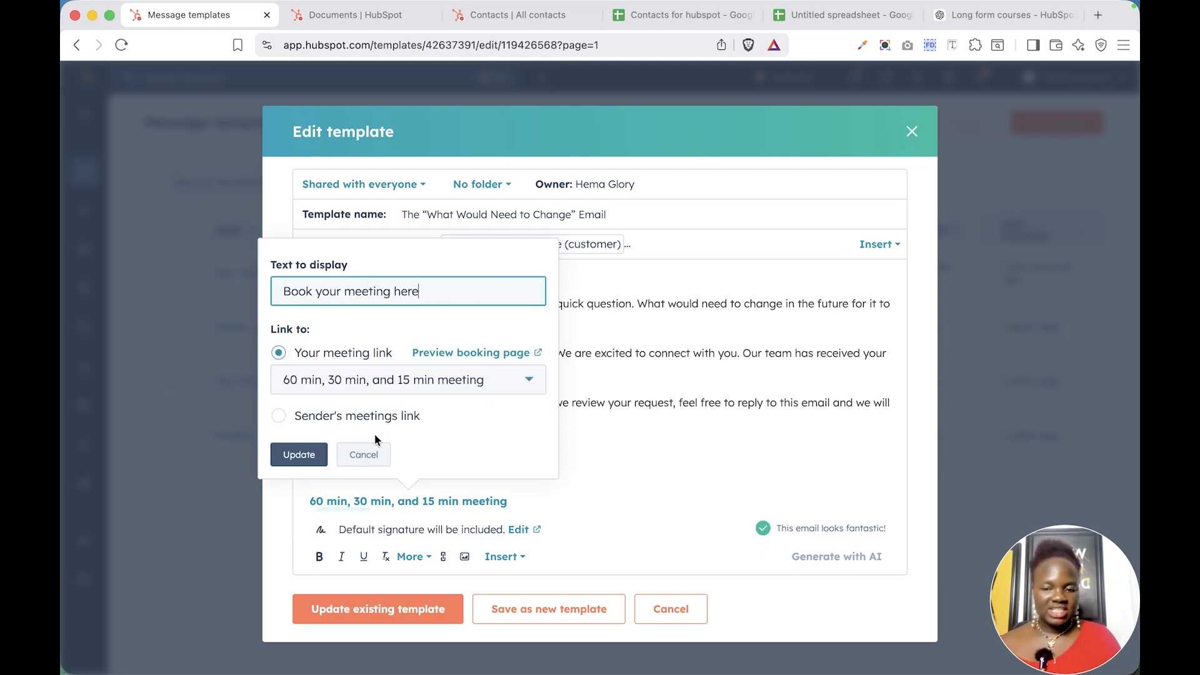
left_click(278, 417)
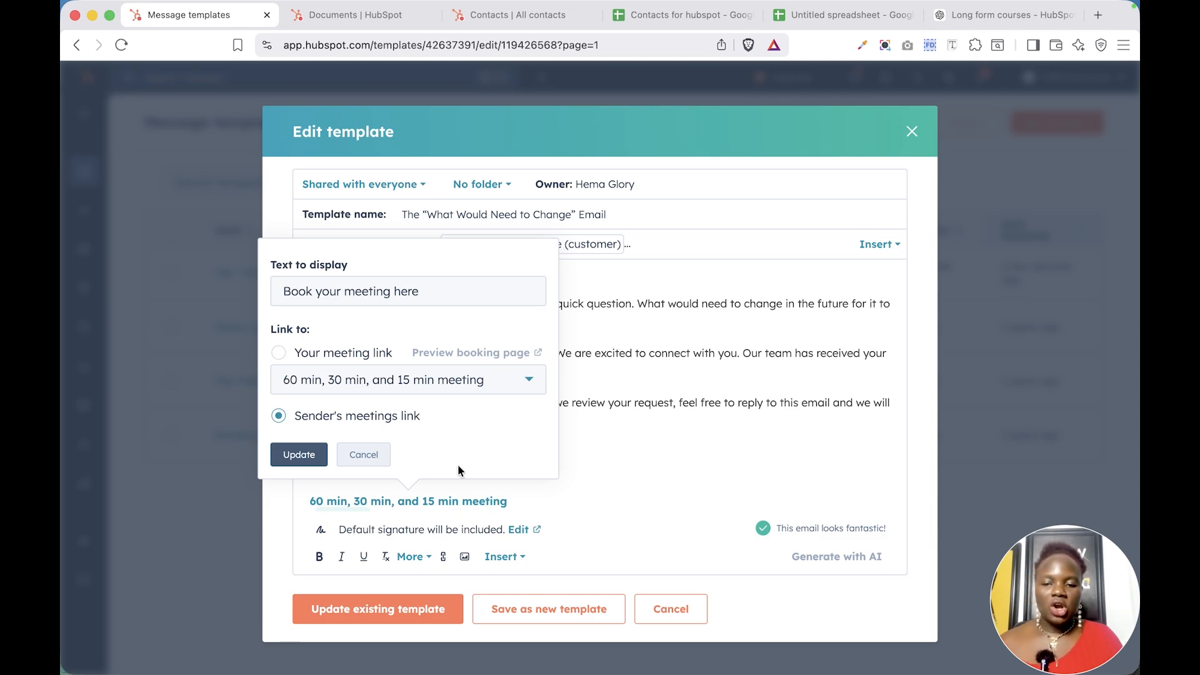
left_click(600, 458)
left_click(516, 557)
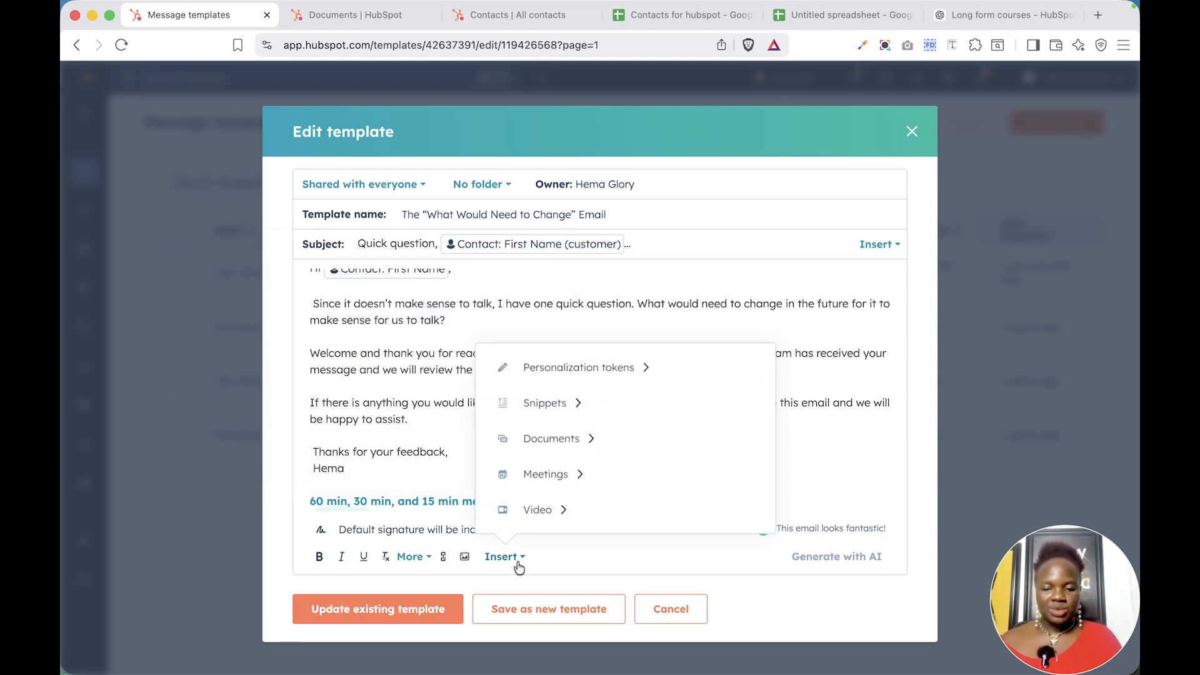
left_click(558, 520)
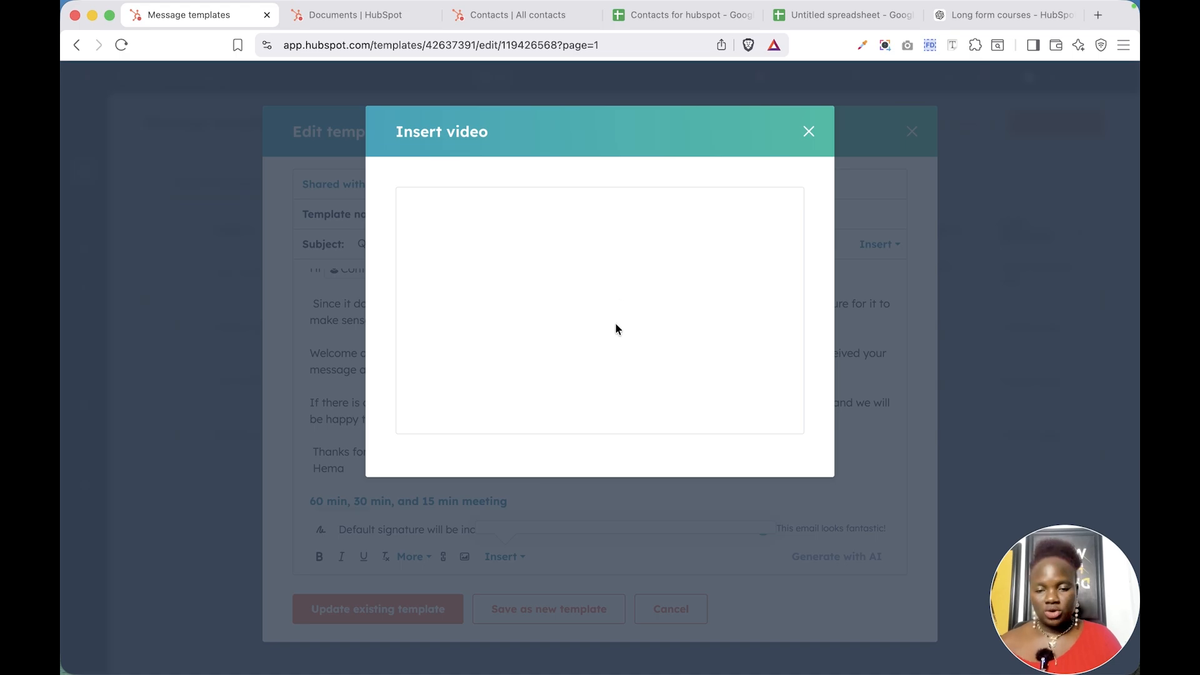
left_click(809, 132)
left_click(432, 533)
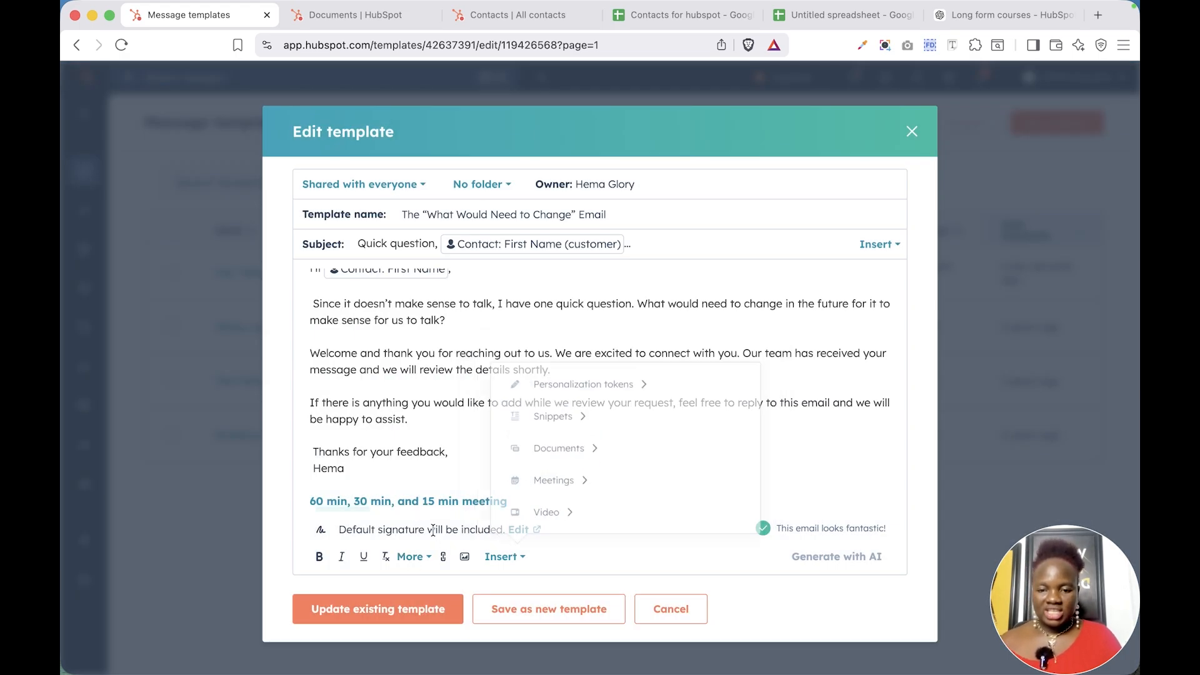
scroll(457, 465, "down", 1)
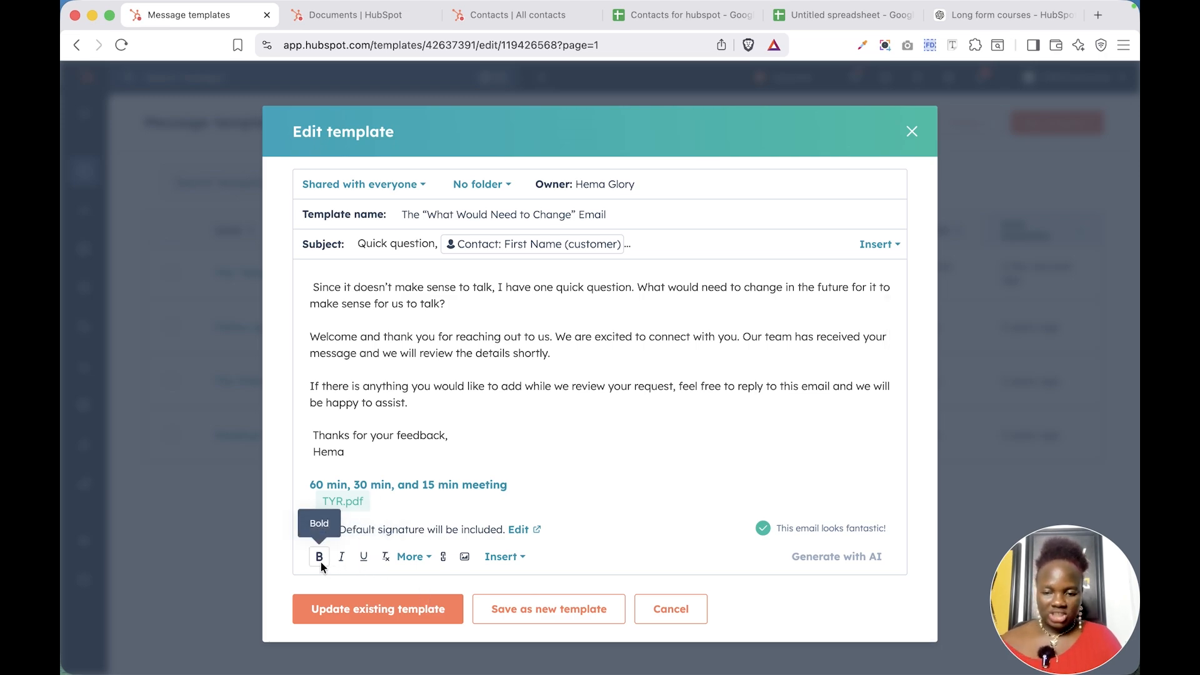
left_click(410, 556)
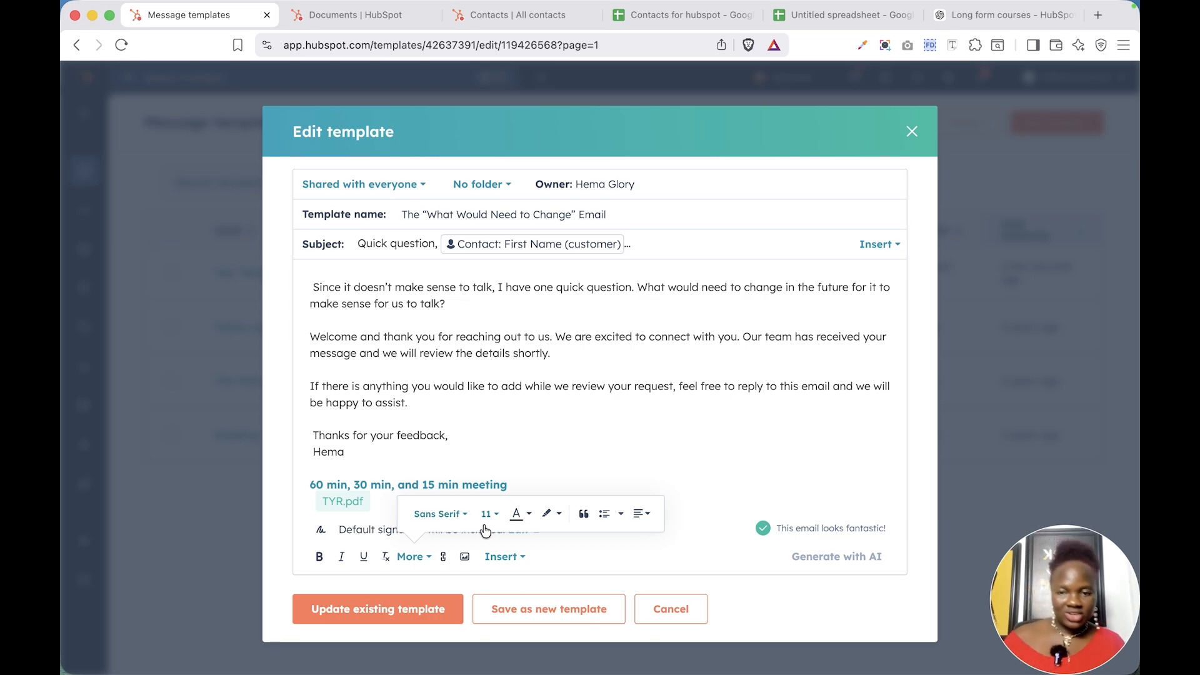
left_click(697, 443)
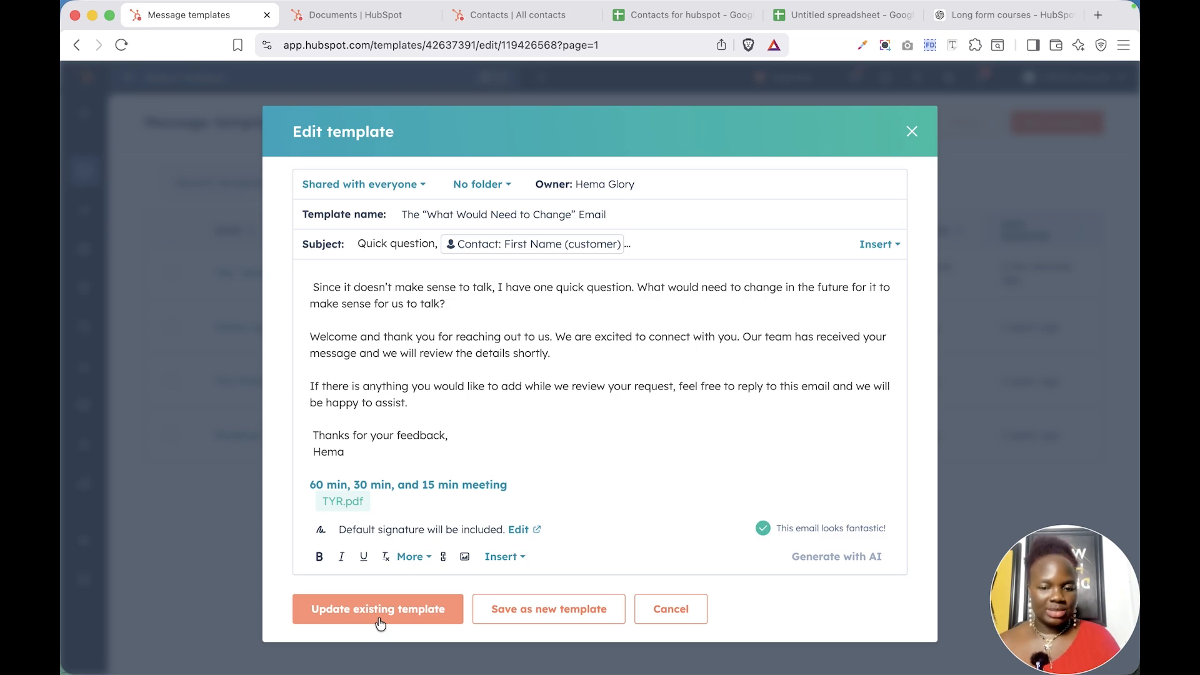
Save the template as a new copy named The “What Would Need to Change” Email copy2 in no folder
left_click(539, 616)
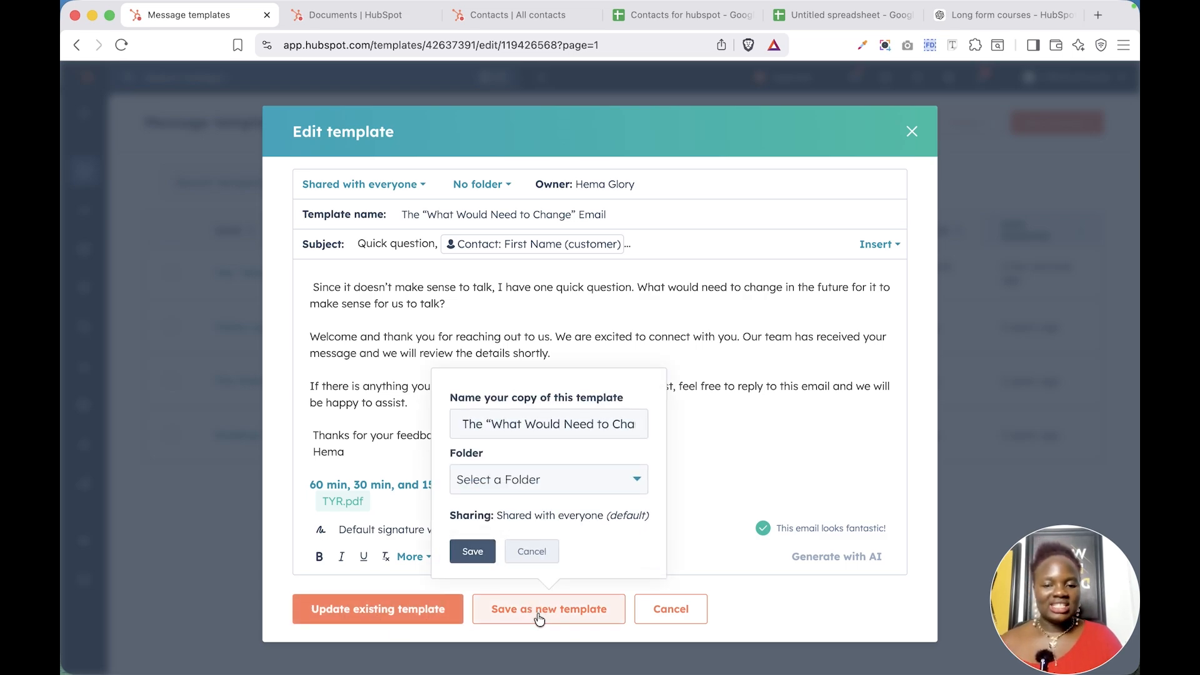
left_click(548, 487)
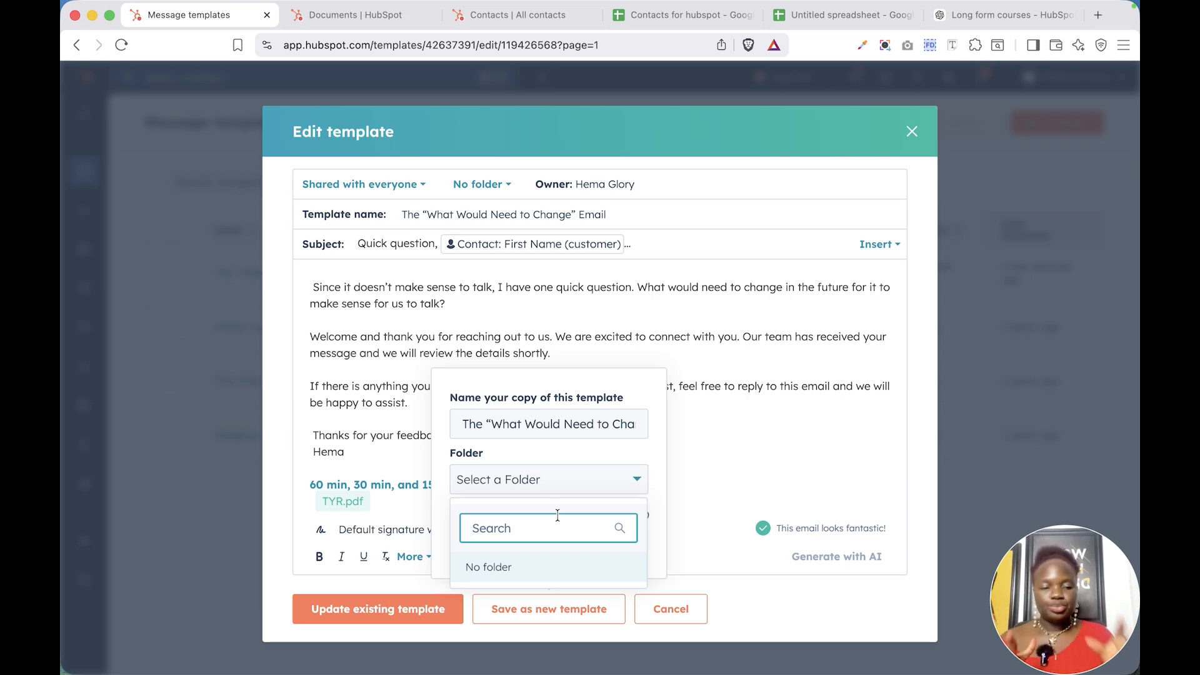
left_click(530, 567)
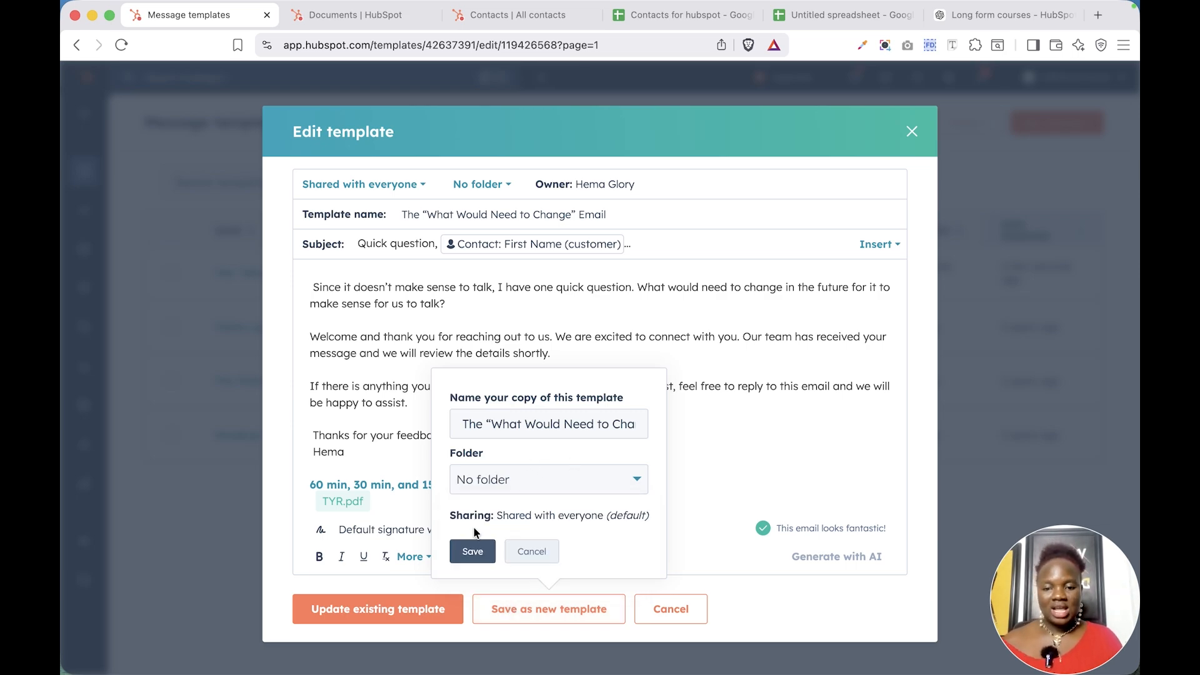
left_click(527, 429)
triple_click(527, 430)
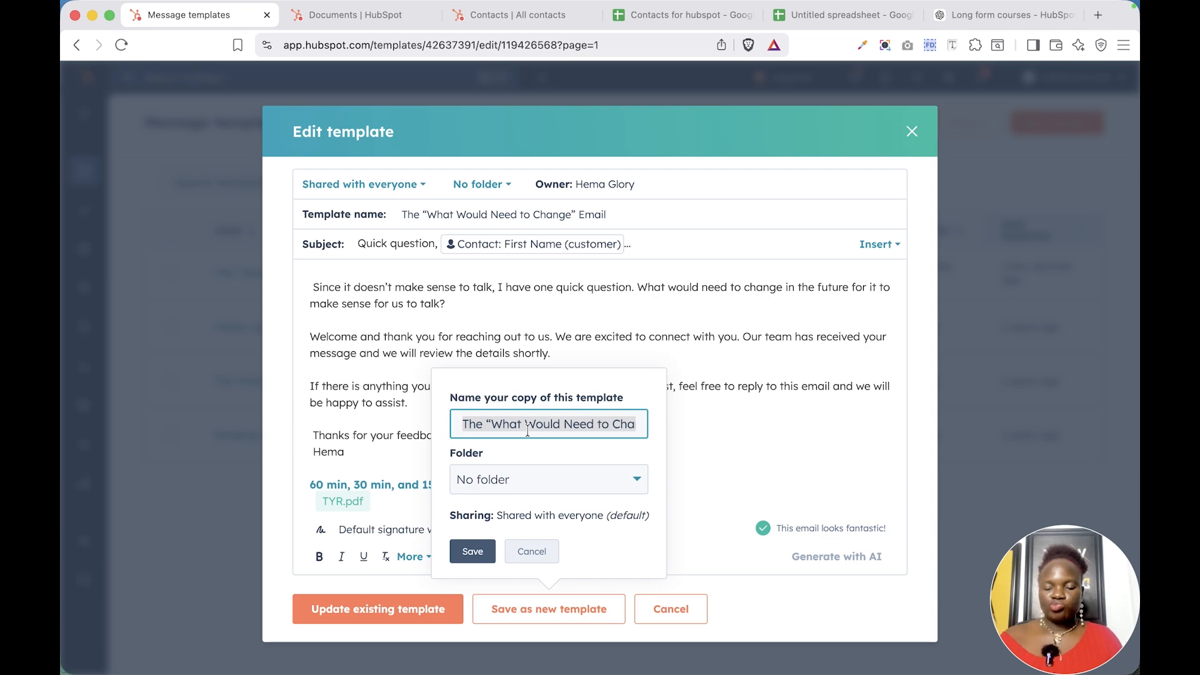
left_click(578, 427)
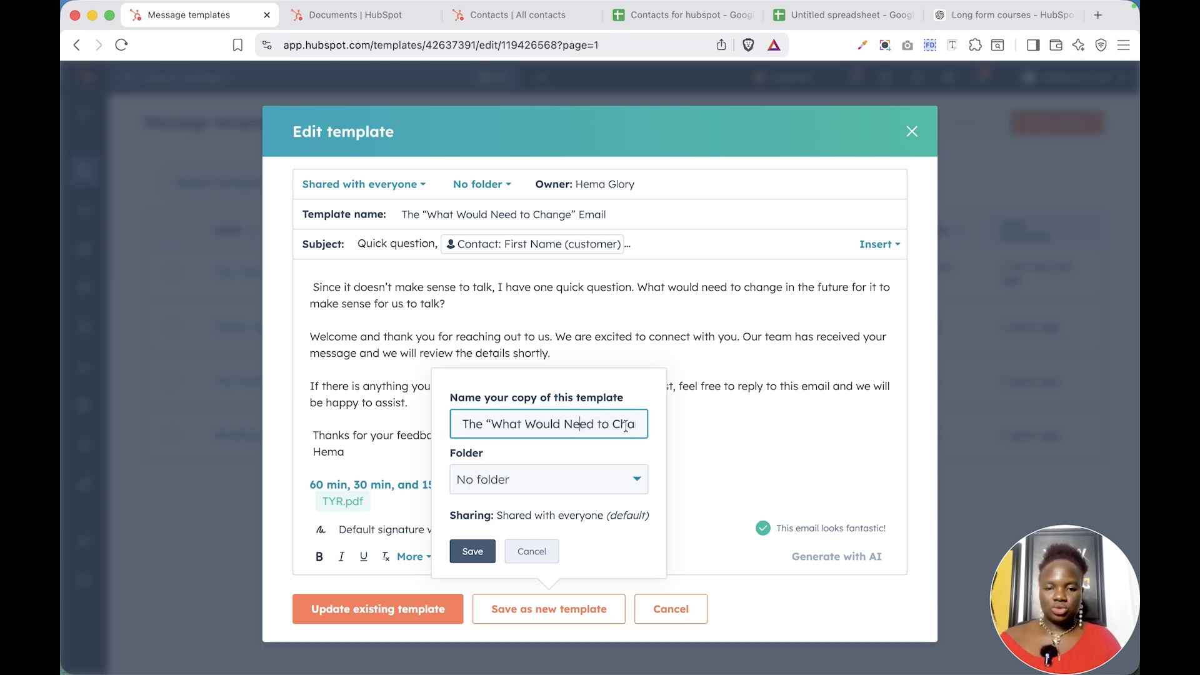
key("Right")
key("Right")
key("Right")
key("Right")
key("Right")
key("Right")
key("Right")
key("Right")
key("Right")
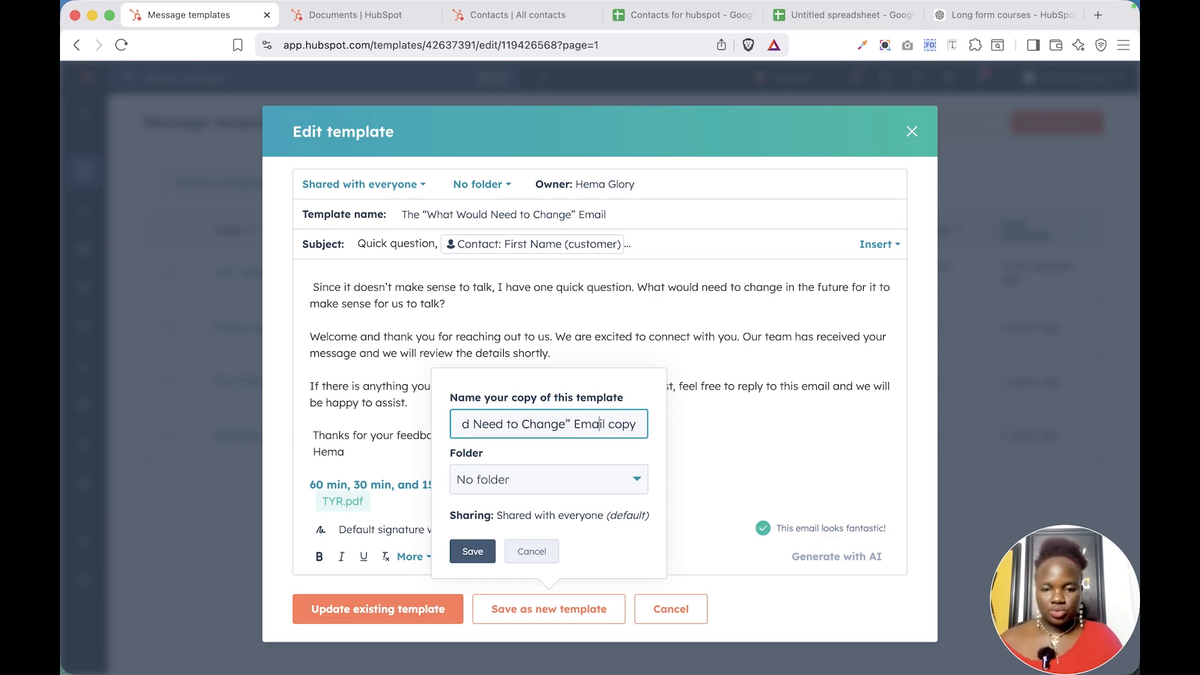
type("2")
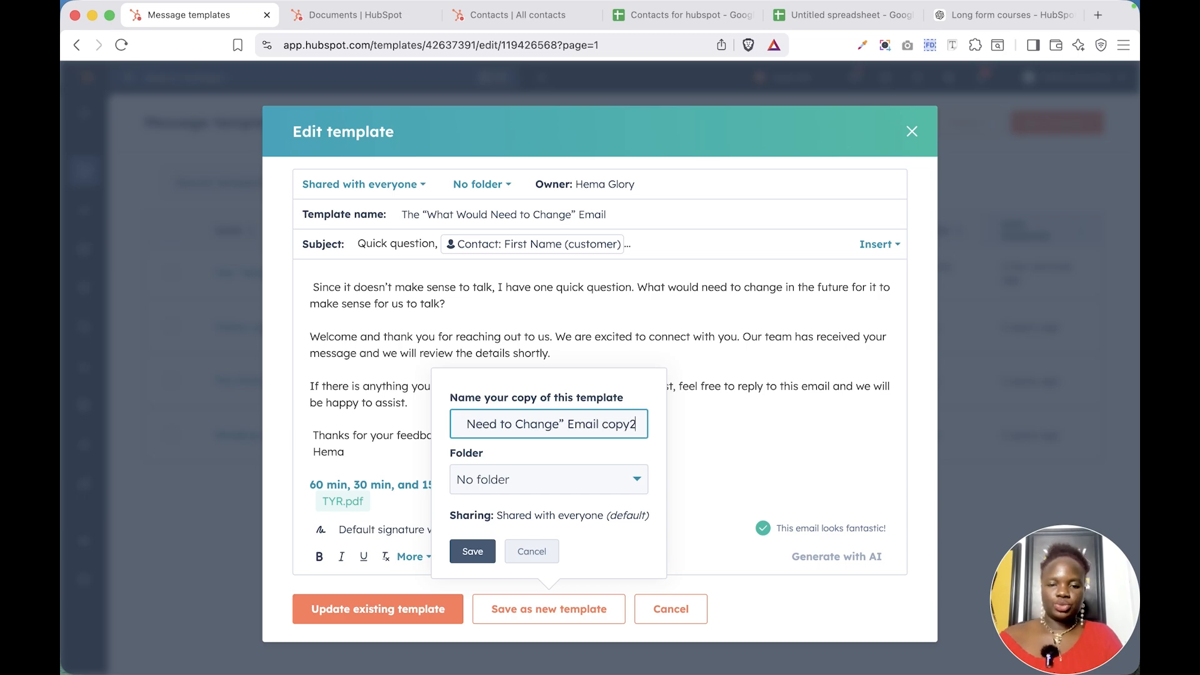
left_click(481, 553)
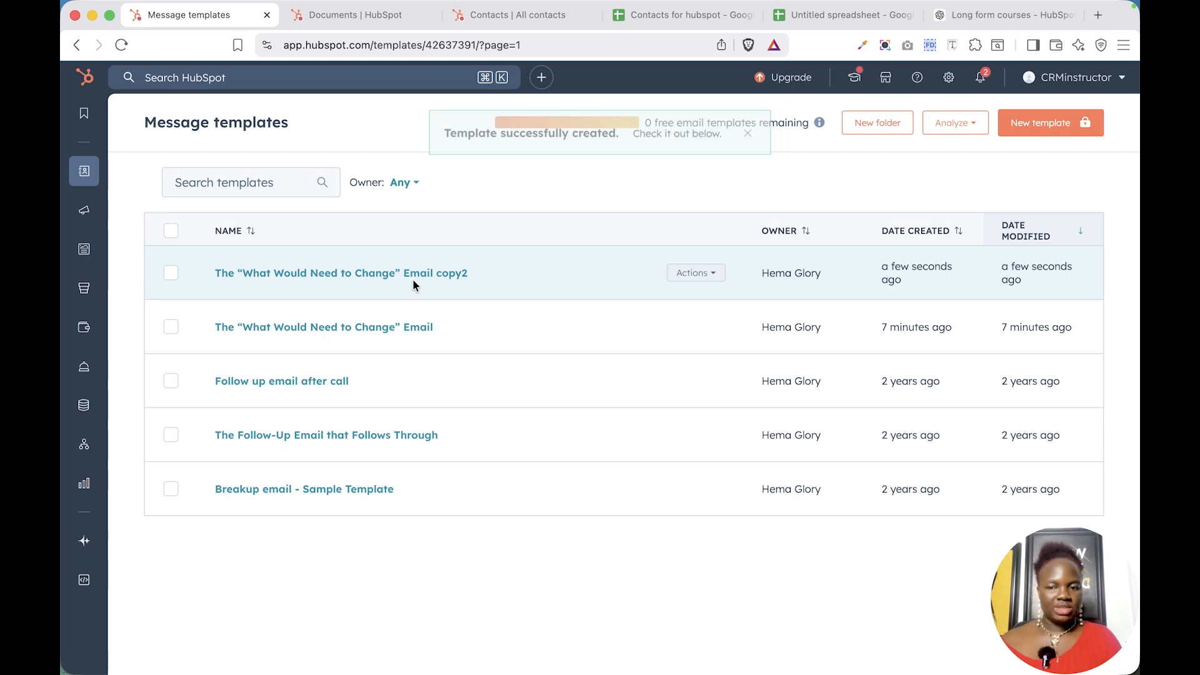
Open the copy2 template from the templates list to review its contents, then close it
left_click(709, 281)
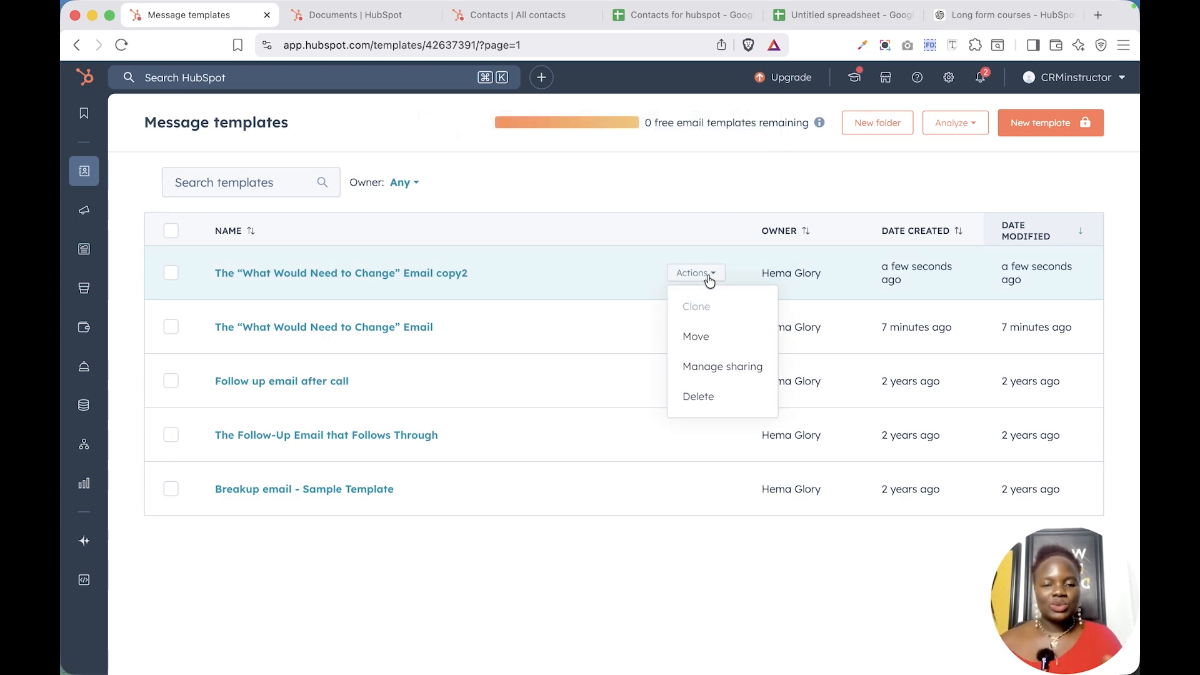
left_click(403, 275)
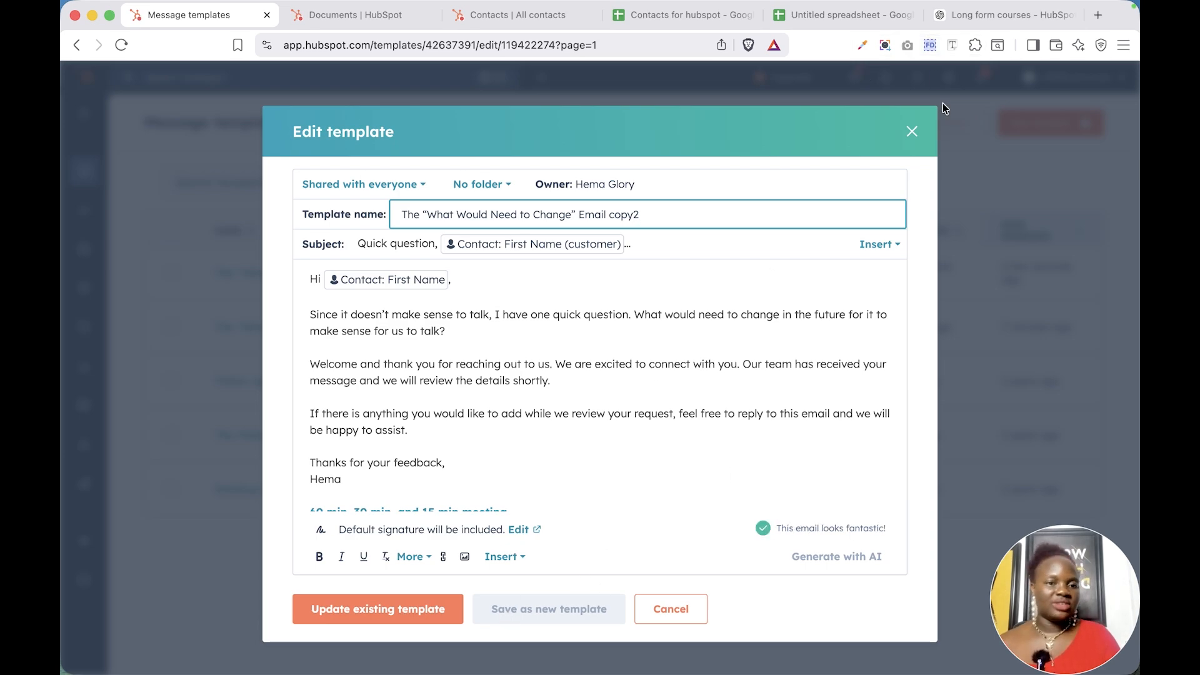
left_click(912, 133)
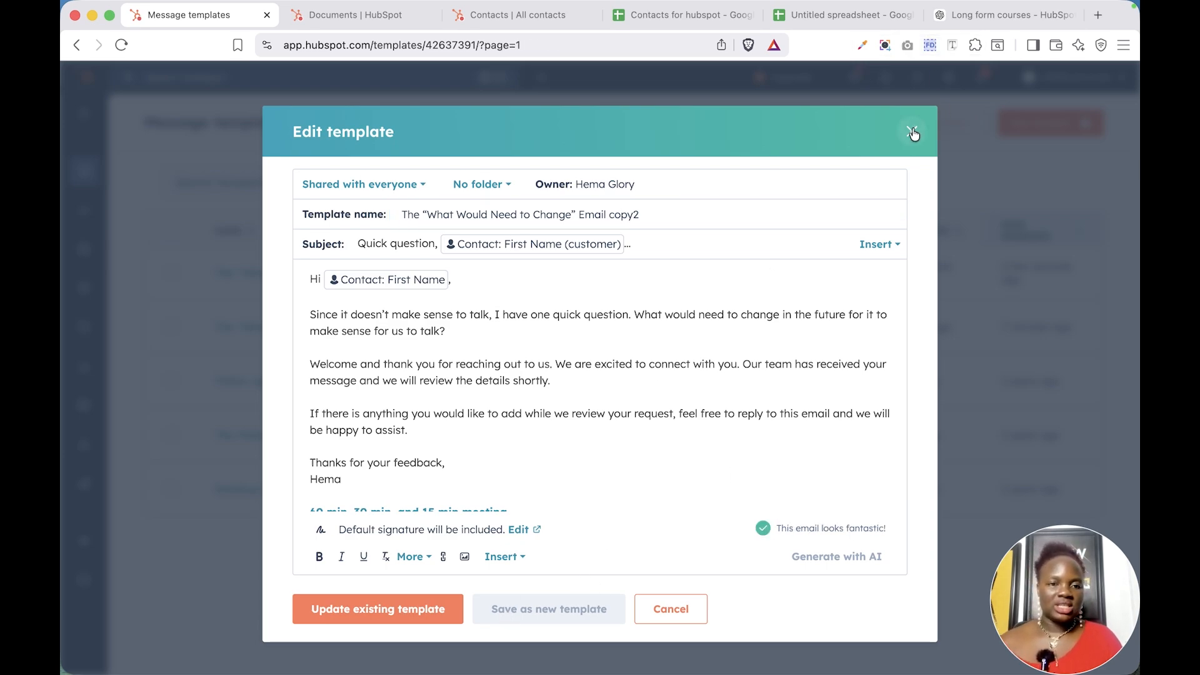
Open the copy2 template's sharing settings to check who can see it, then cancel
left_click(721, 275)
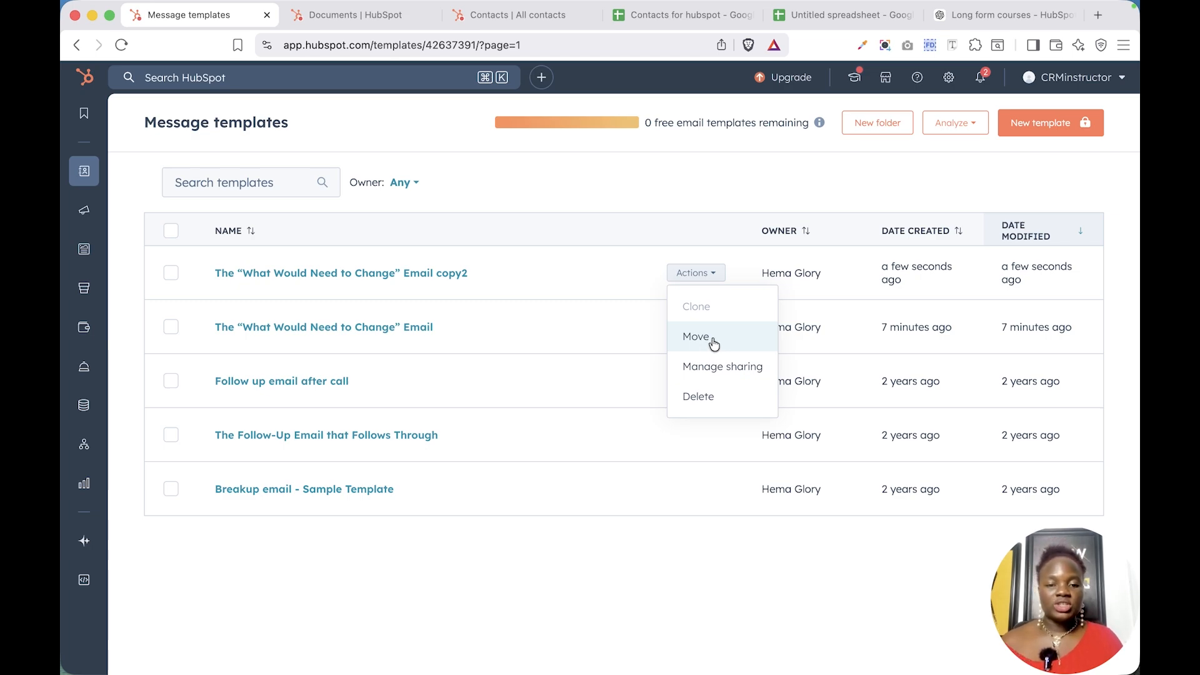
left_click(748, 372)
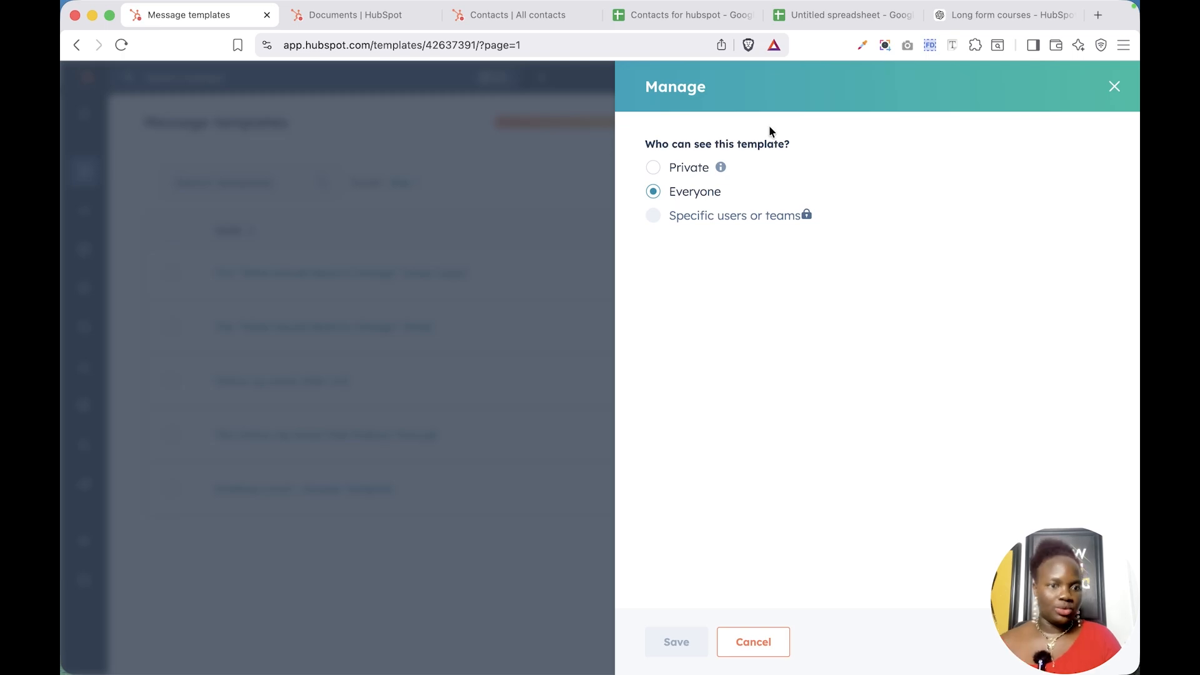
left_click(773, 641)
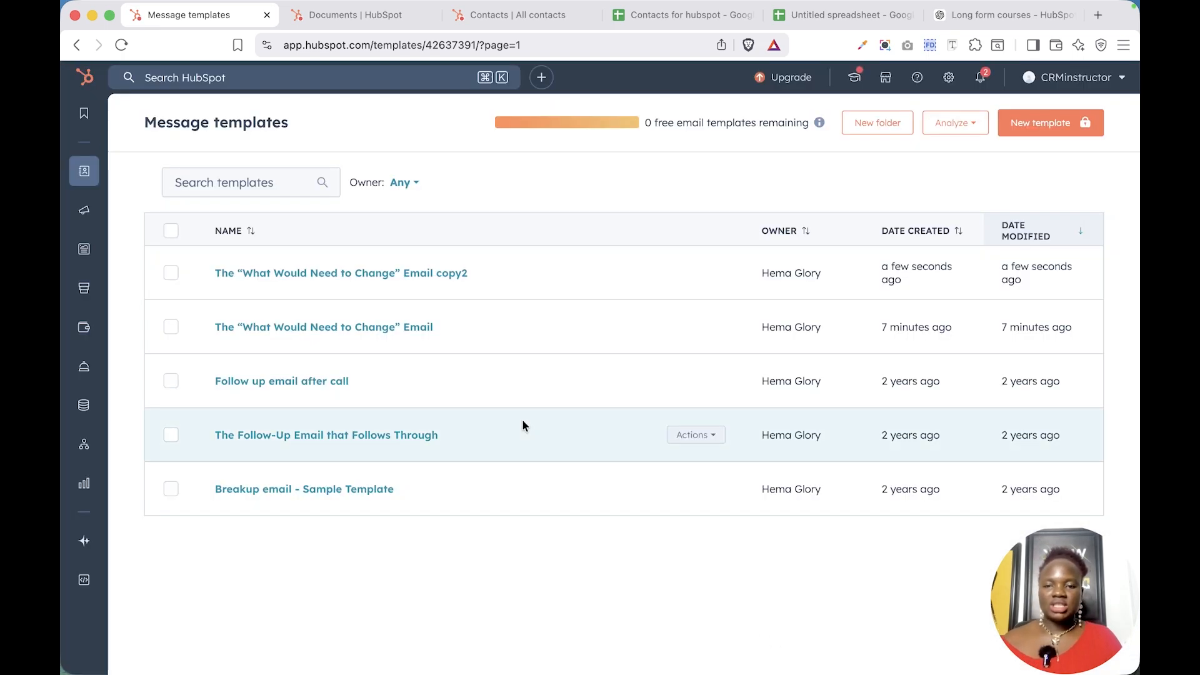